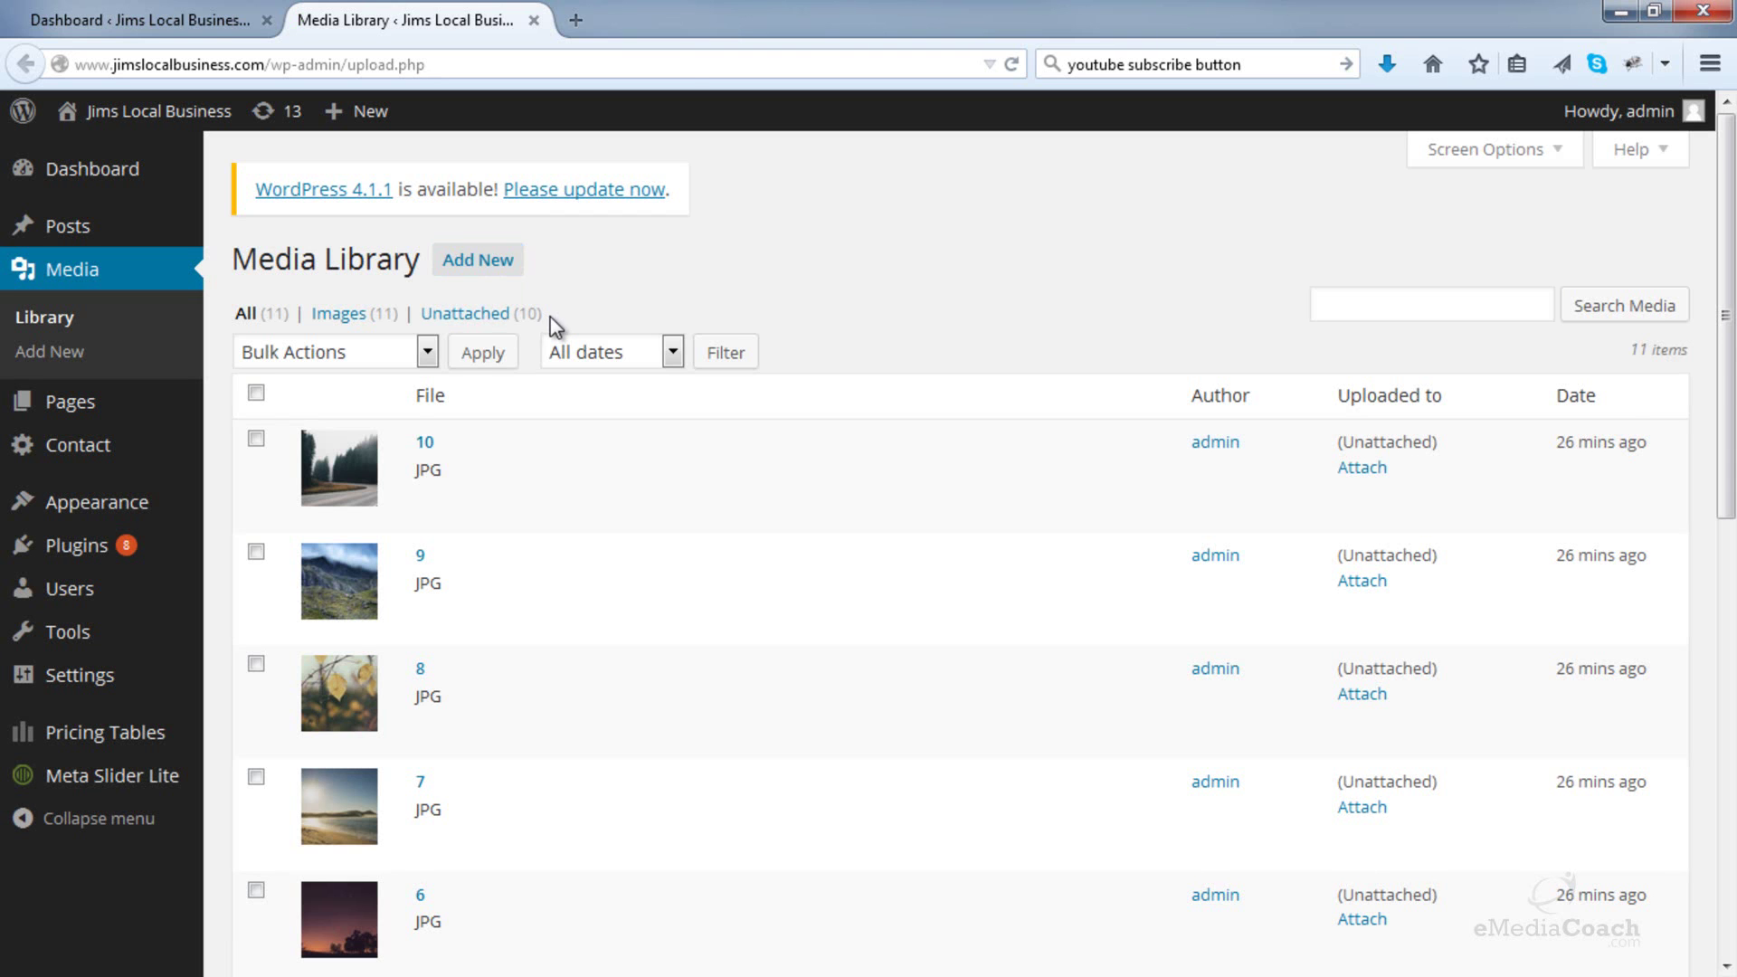
pyautogui.scroll(-2, 550, 315)
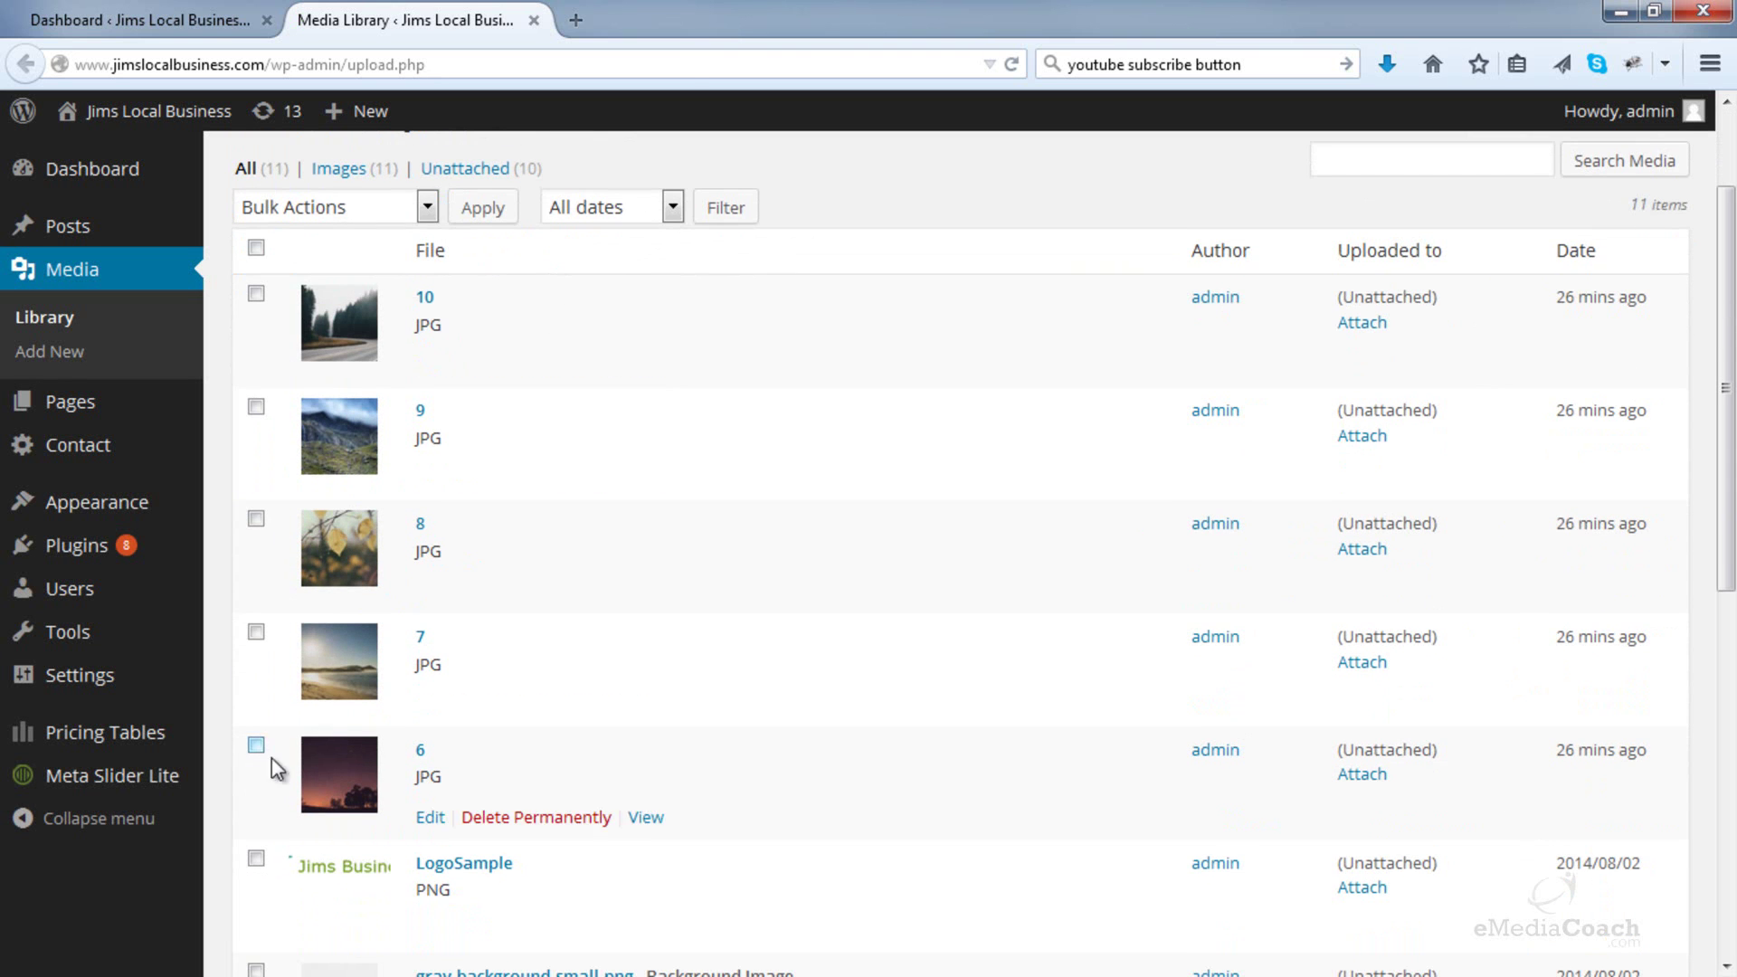
pyautogui.scroll(2, 427, 326)
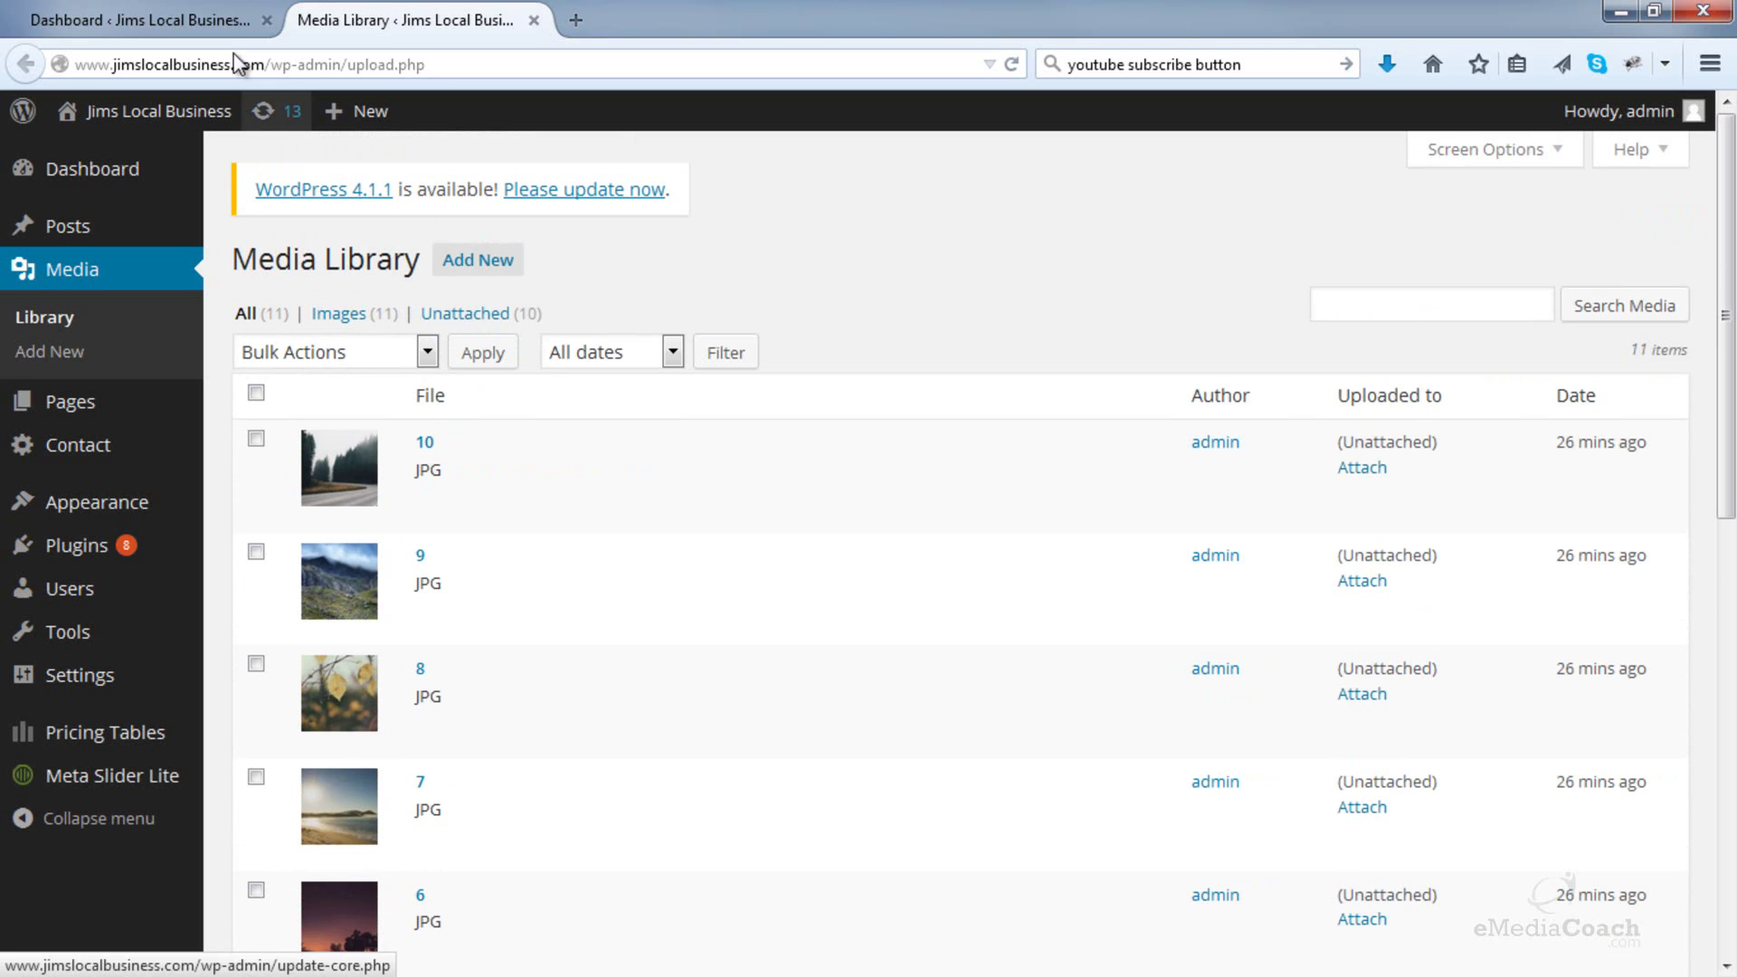
# Close the Media Library tab, returning to the WordPress Dashboard
pyautogui.click(534, 21)
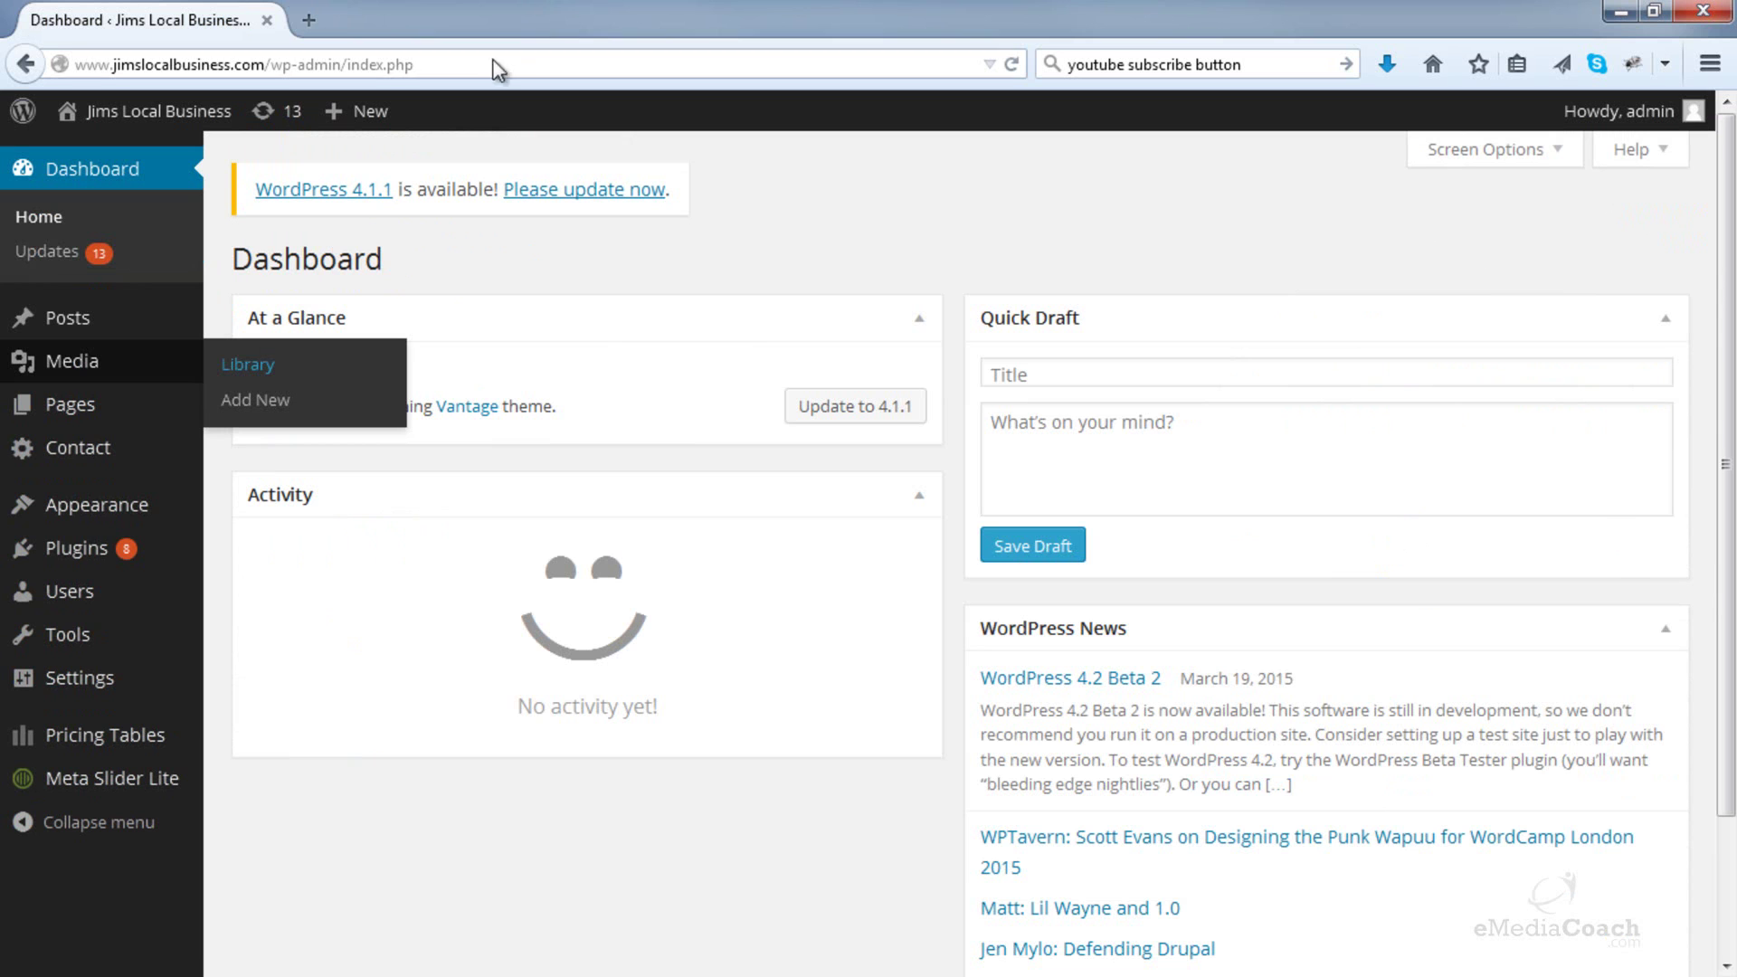
pyautogui.moveTo(76, 547)
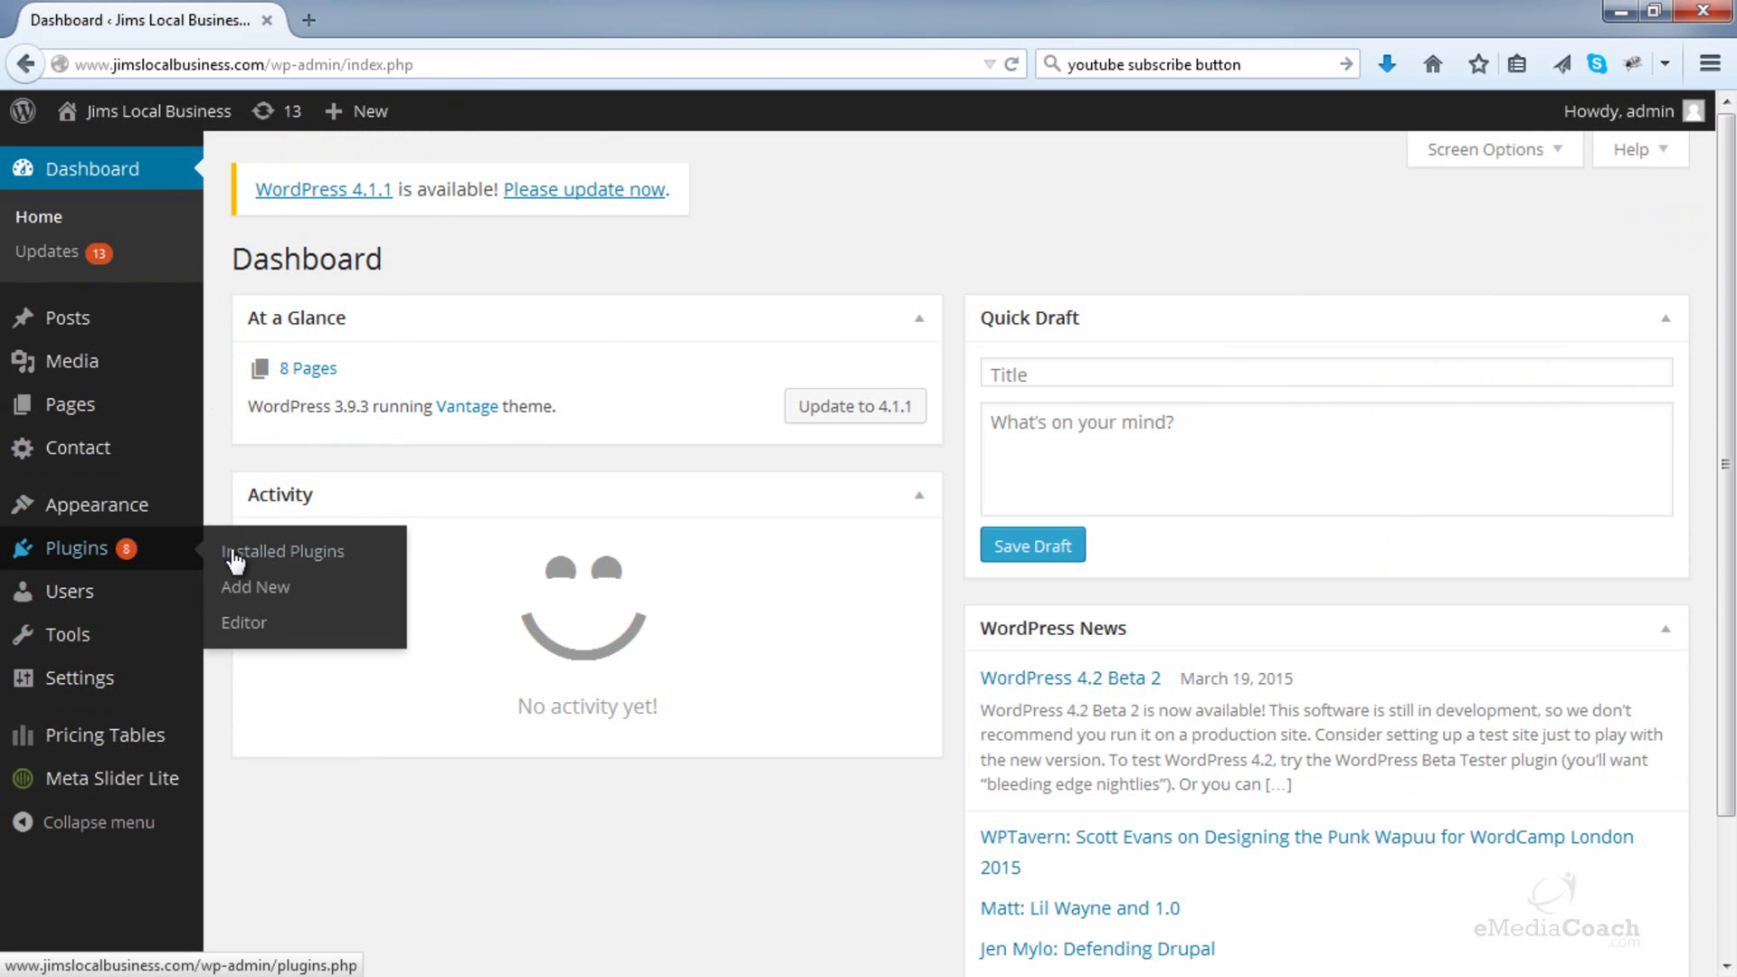
# Search the plugin directory for 'imsanity', install it, confirm, and activate the plugin
pyautogui.click(281, 605)
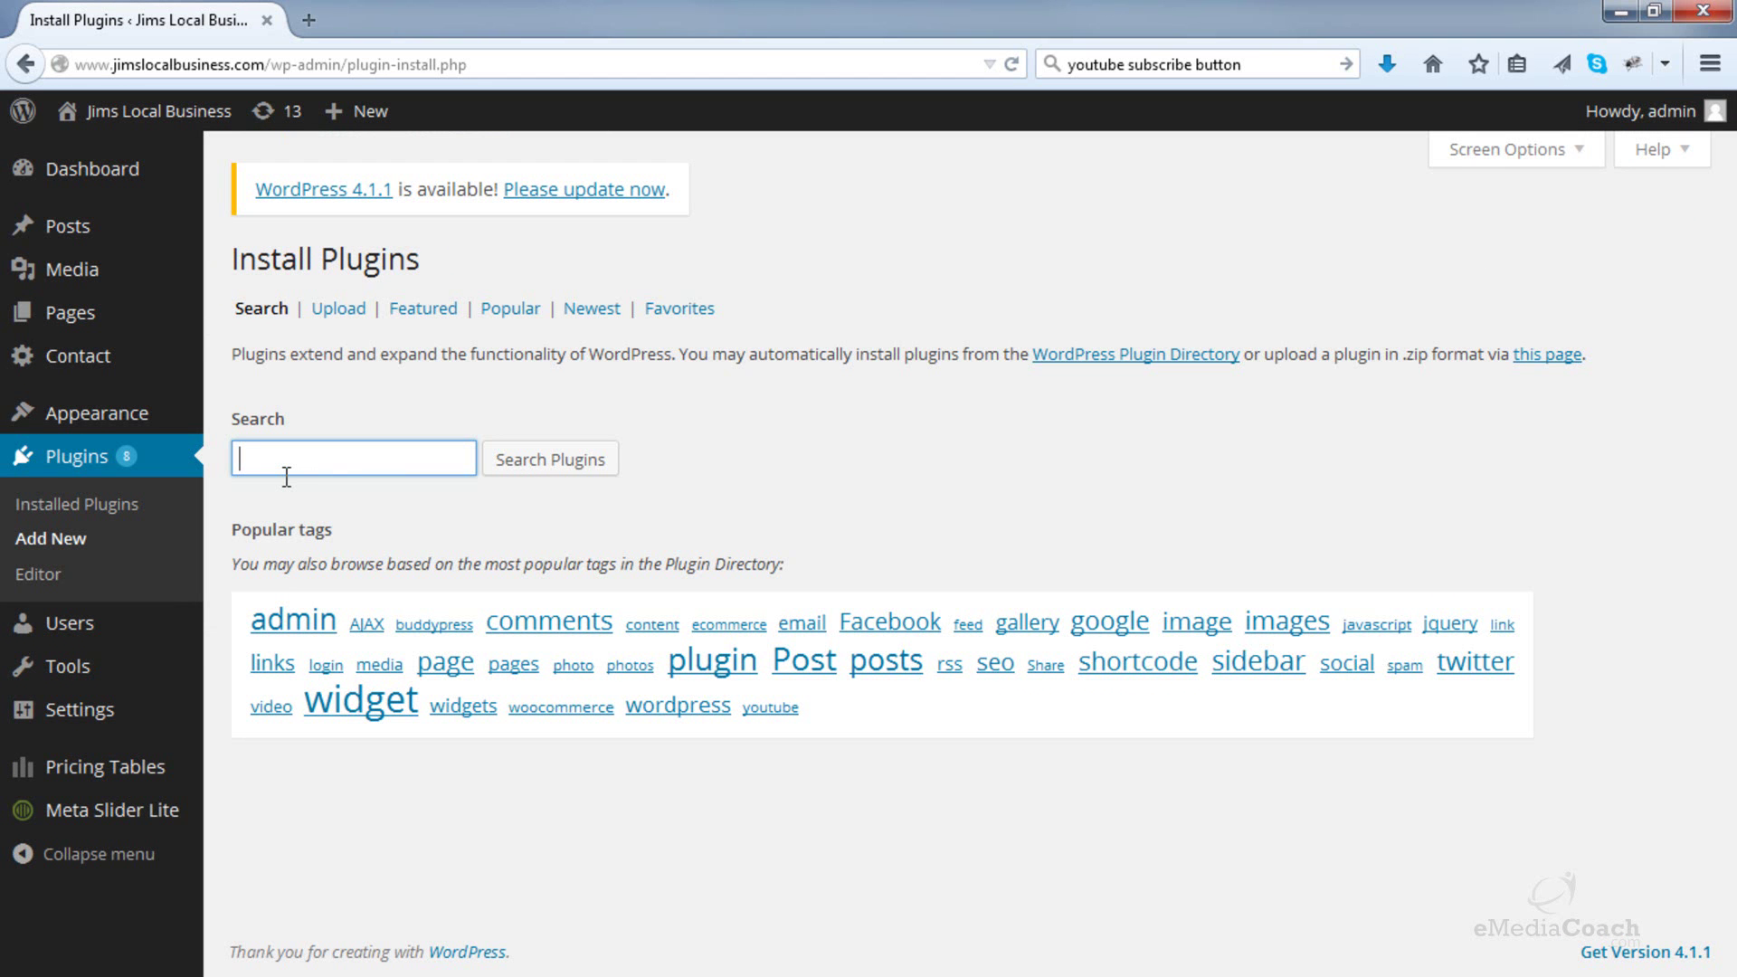
pyautogui.write('ims')
pyautogui.write('anity')
pyautogui.click(521, 469)
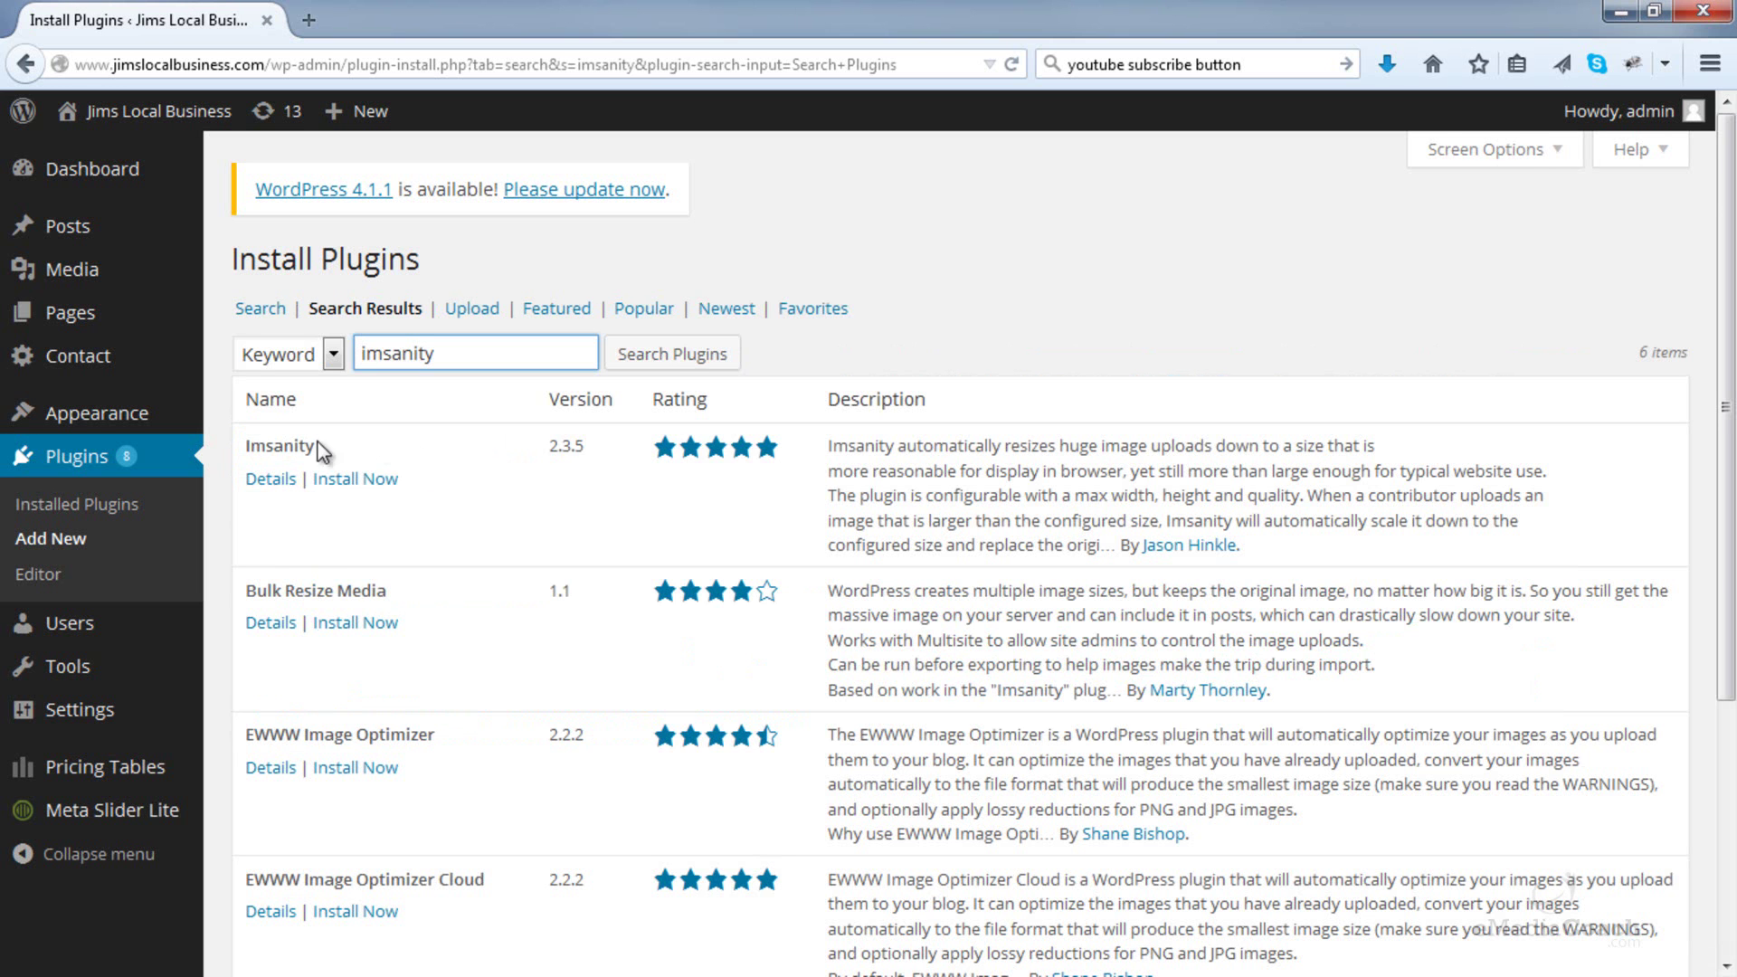
pyautogui.click(339, 480)
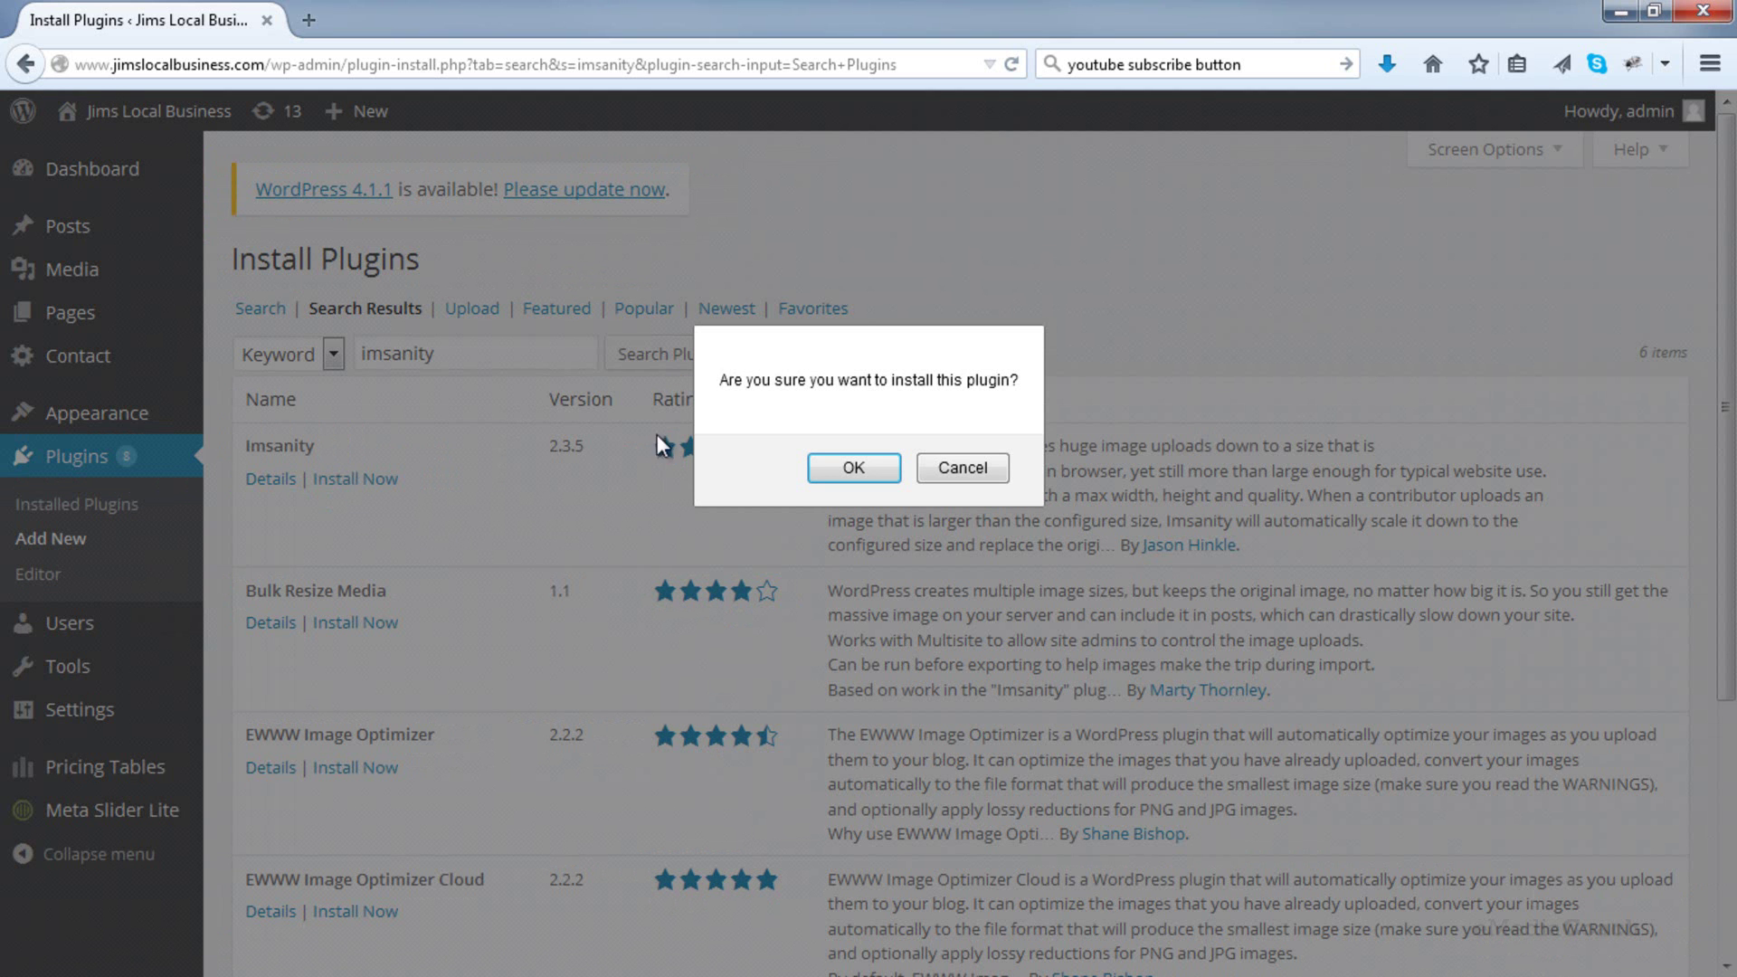
pyautogui.click(845, 463)
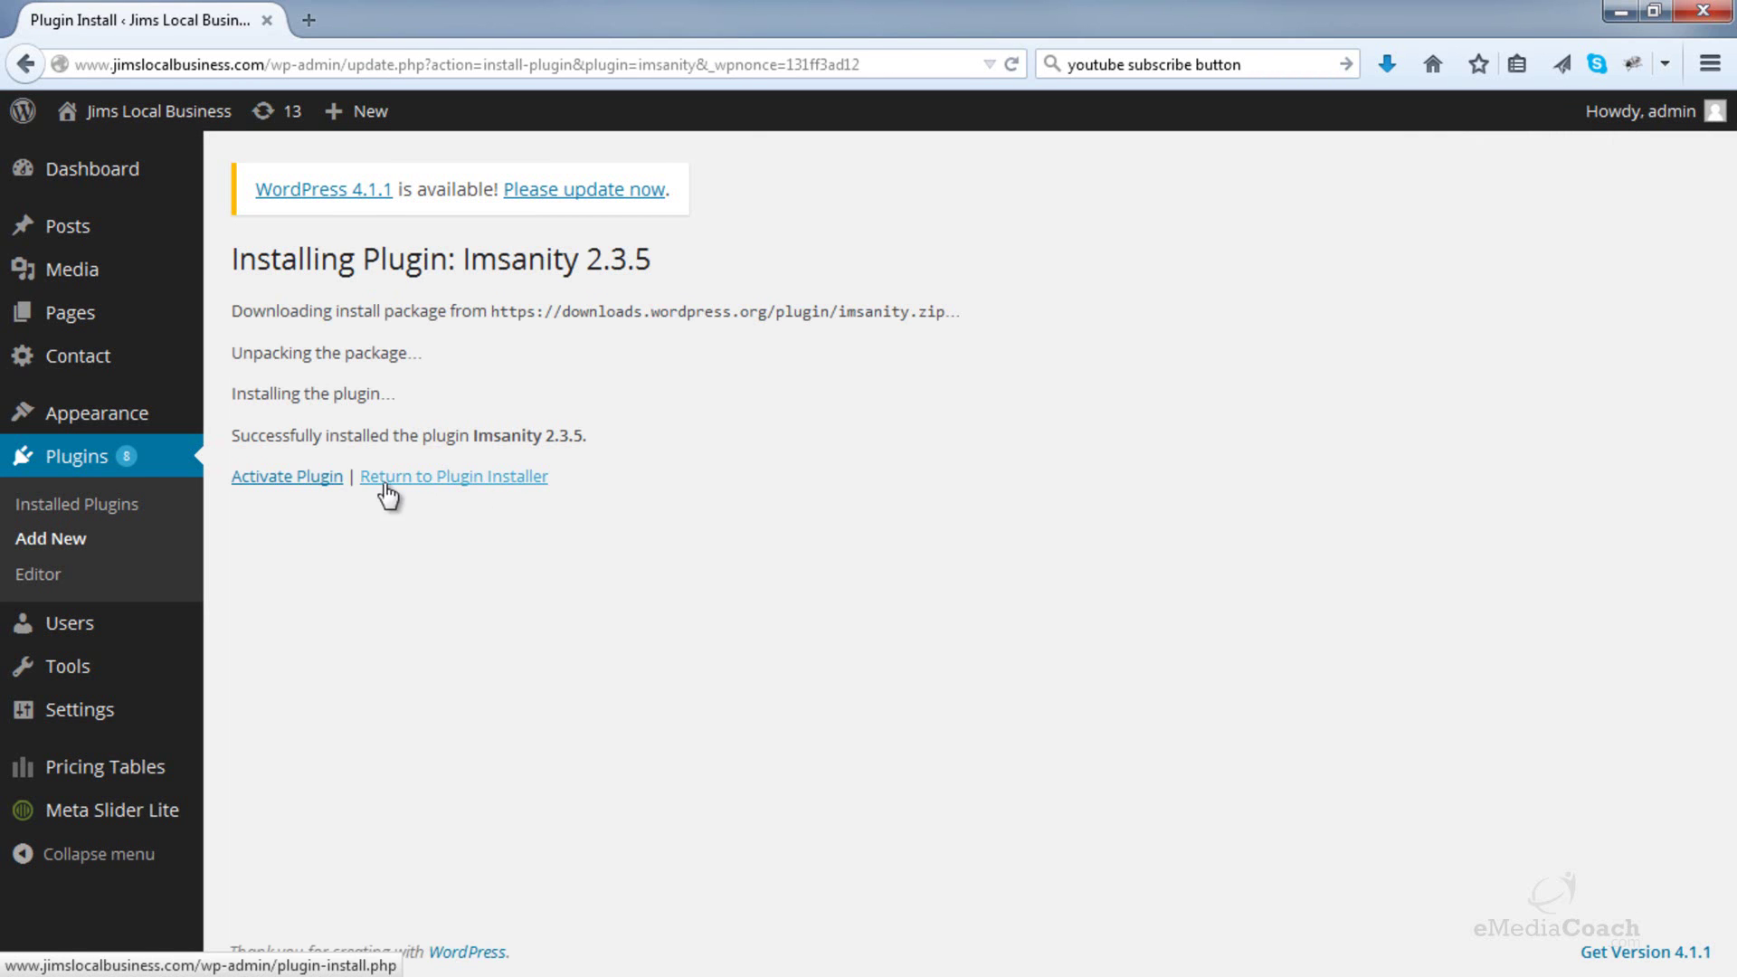
pyautogui.click(287, 484)
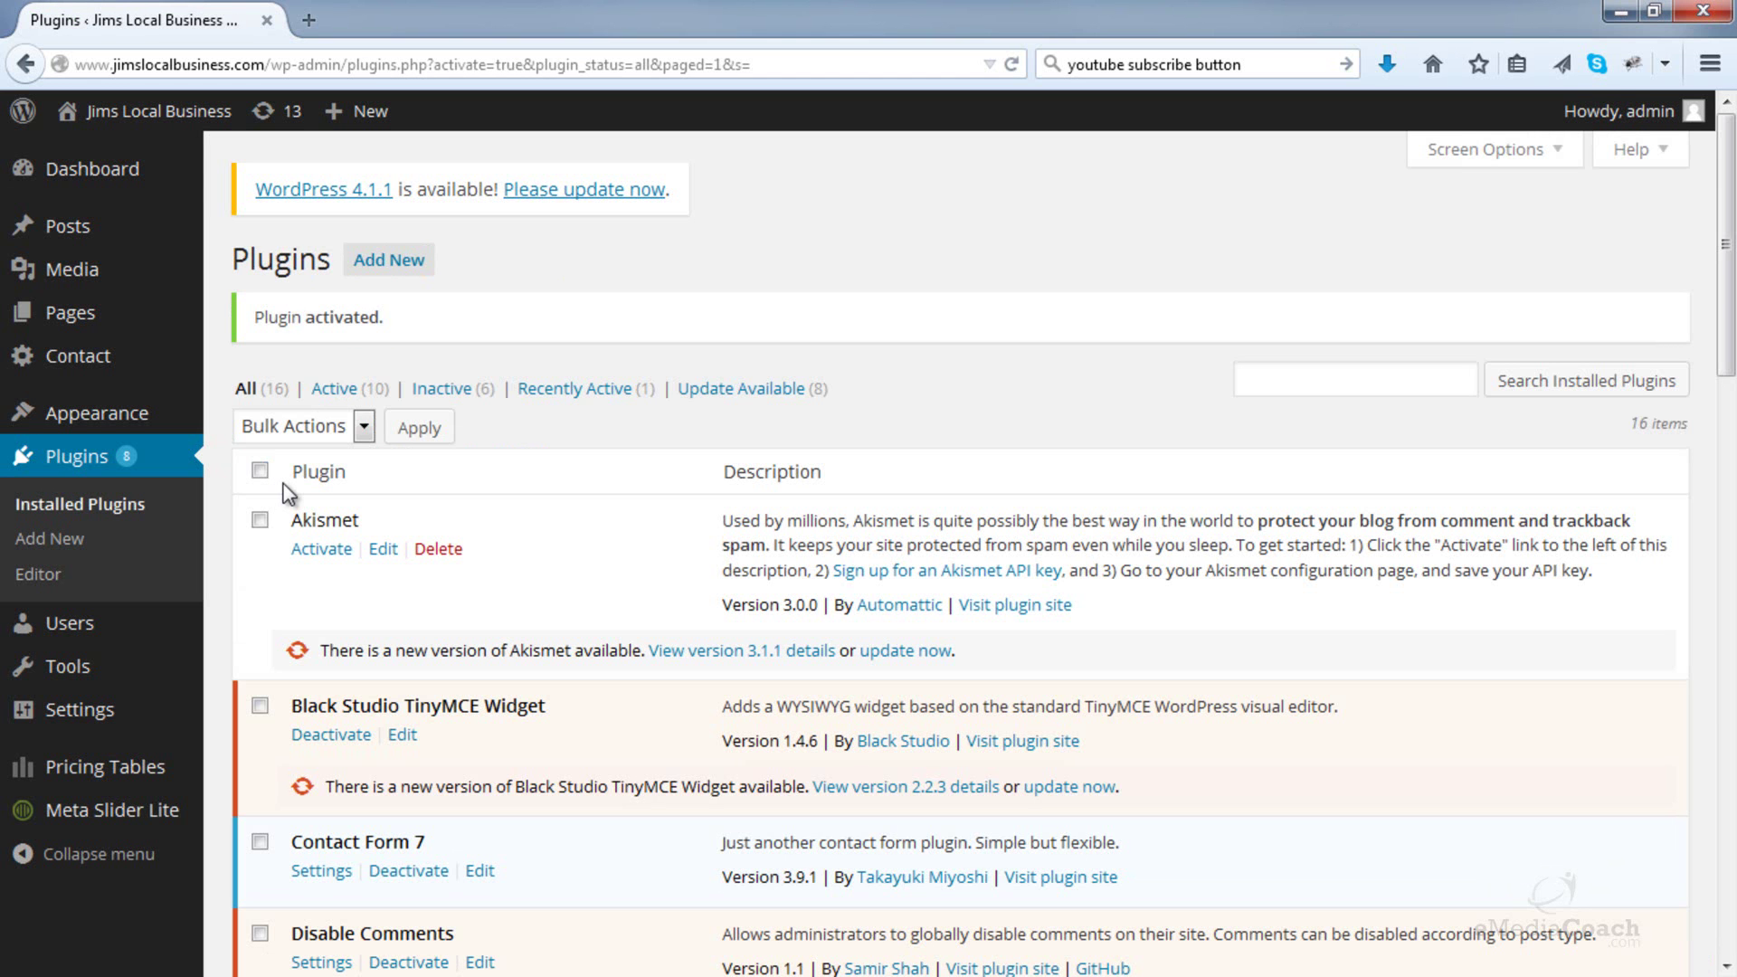
pyautogui.scroll(-5, 284, 484)
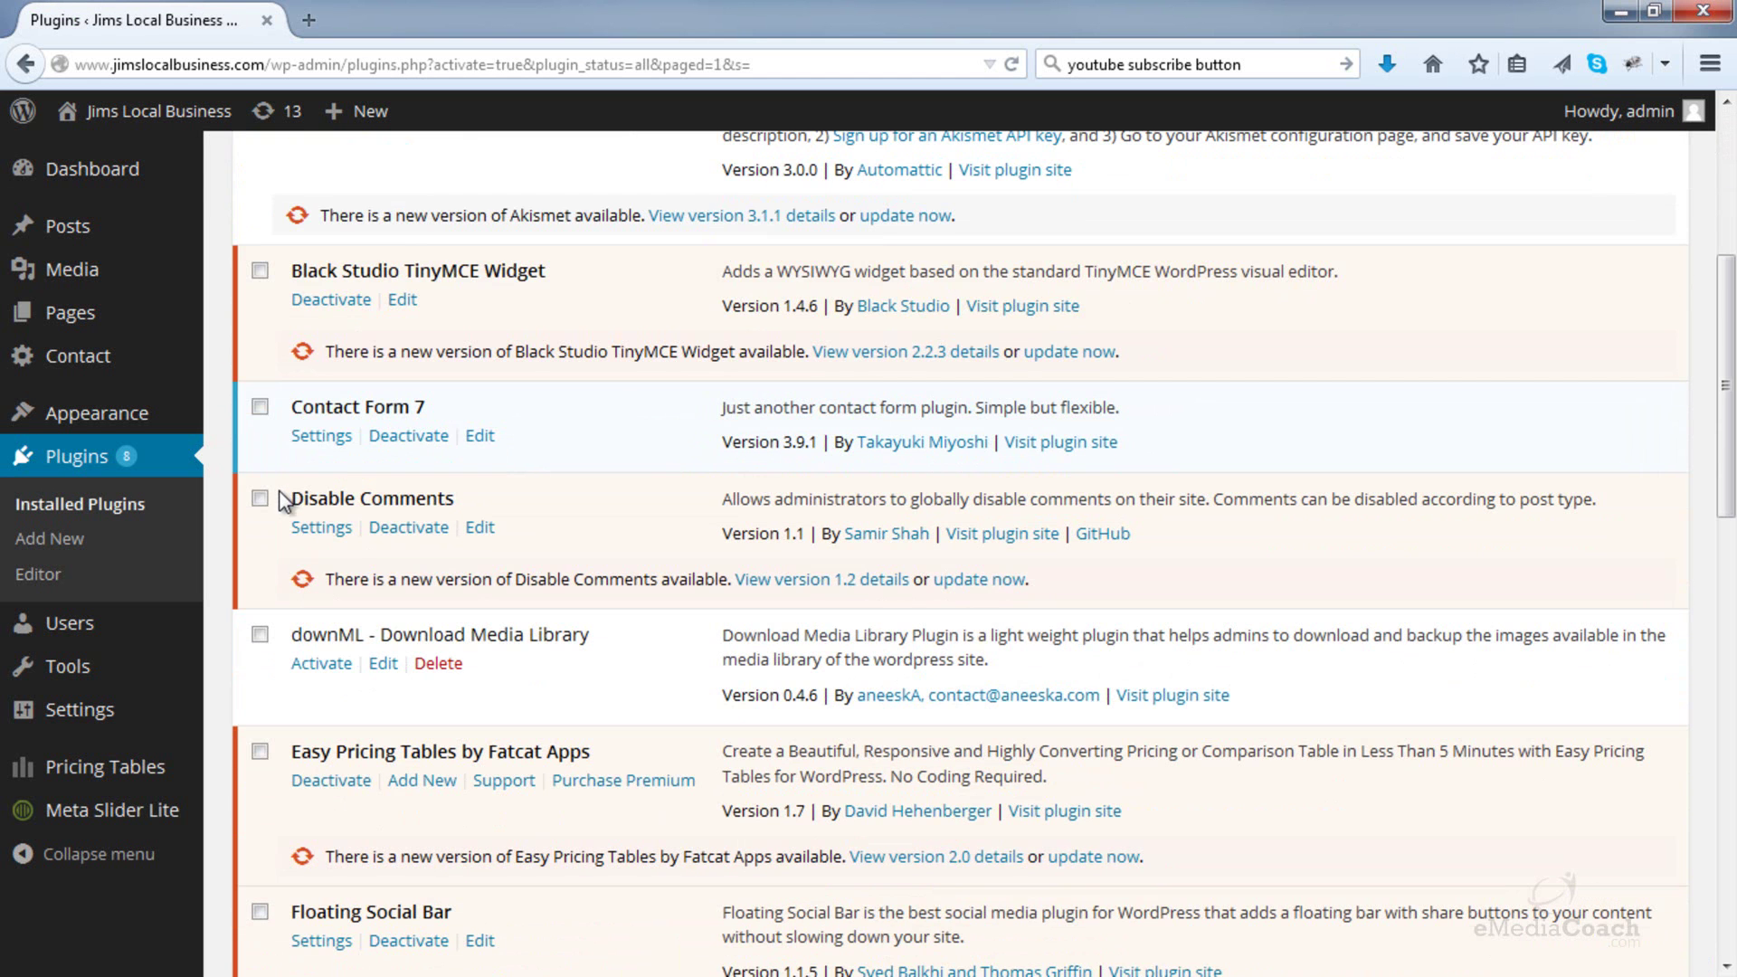
pyautogui.moveTo(79, 710)
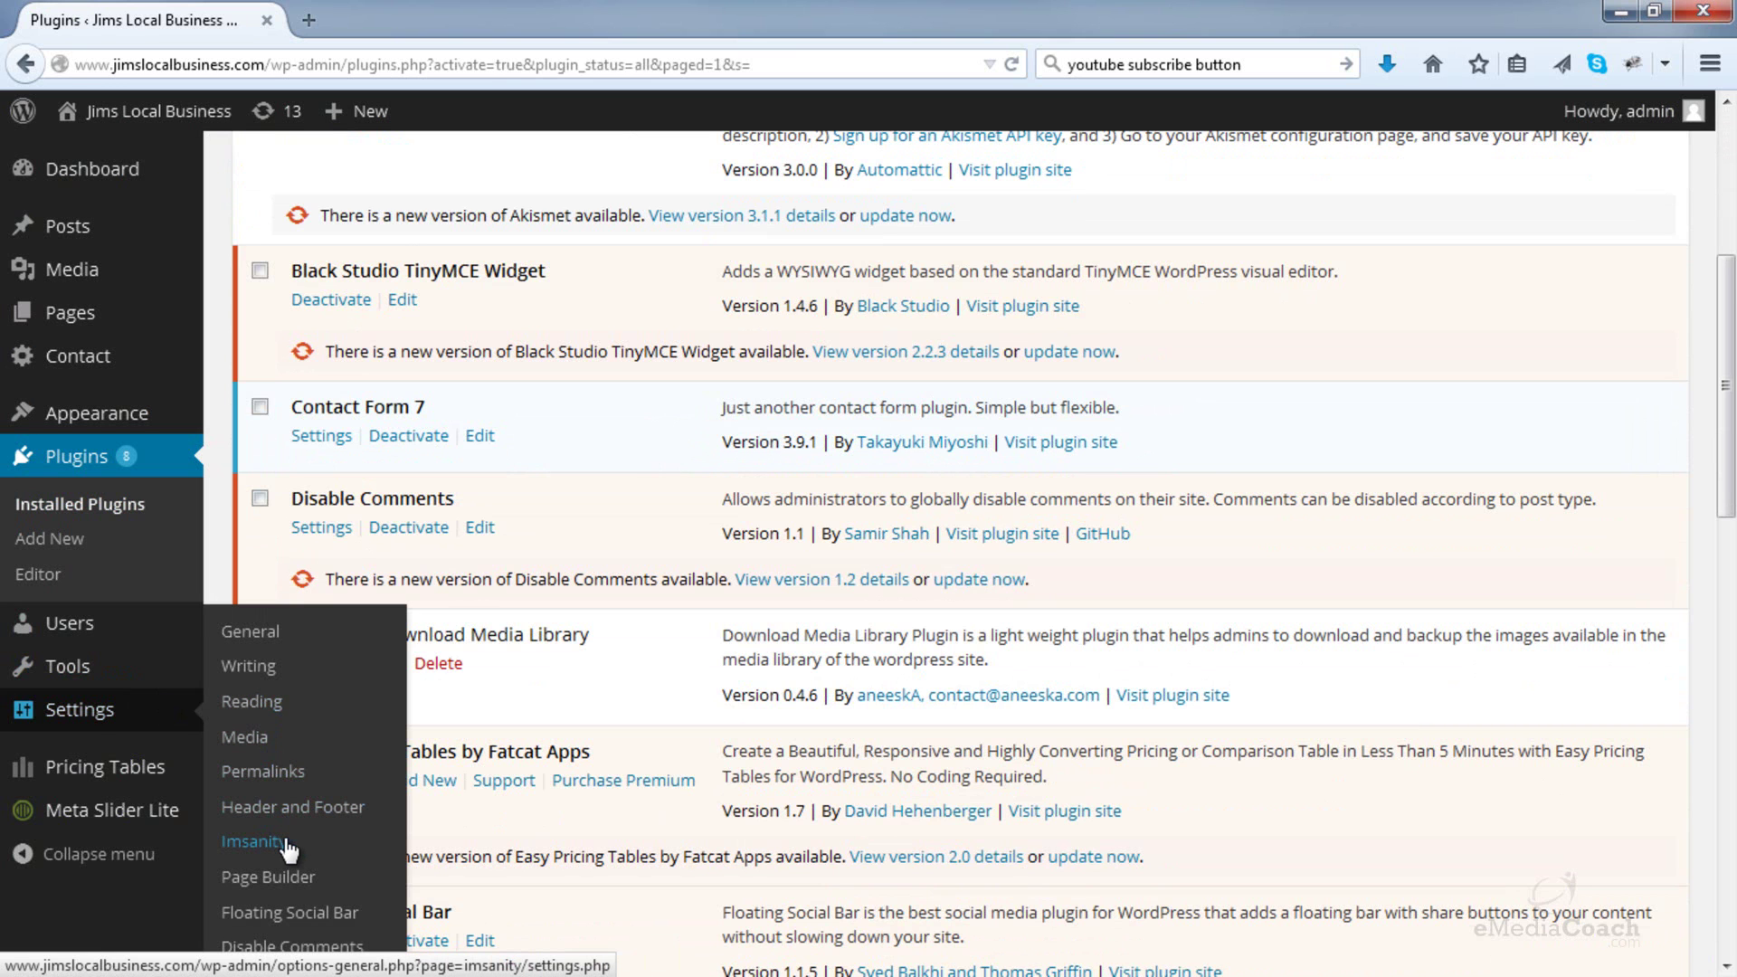
# Go to Settings > Imsanity to show its maximum image size fields
pyautogui.click(253, 842)
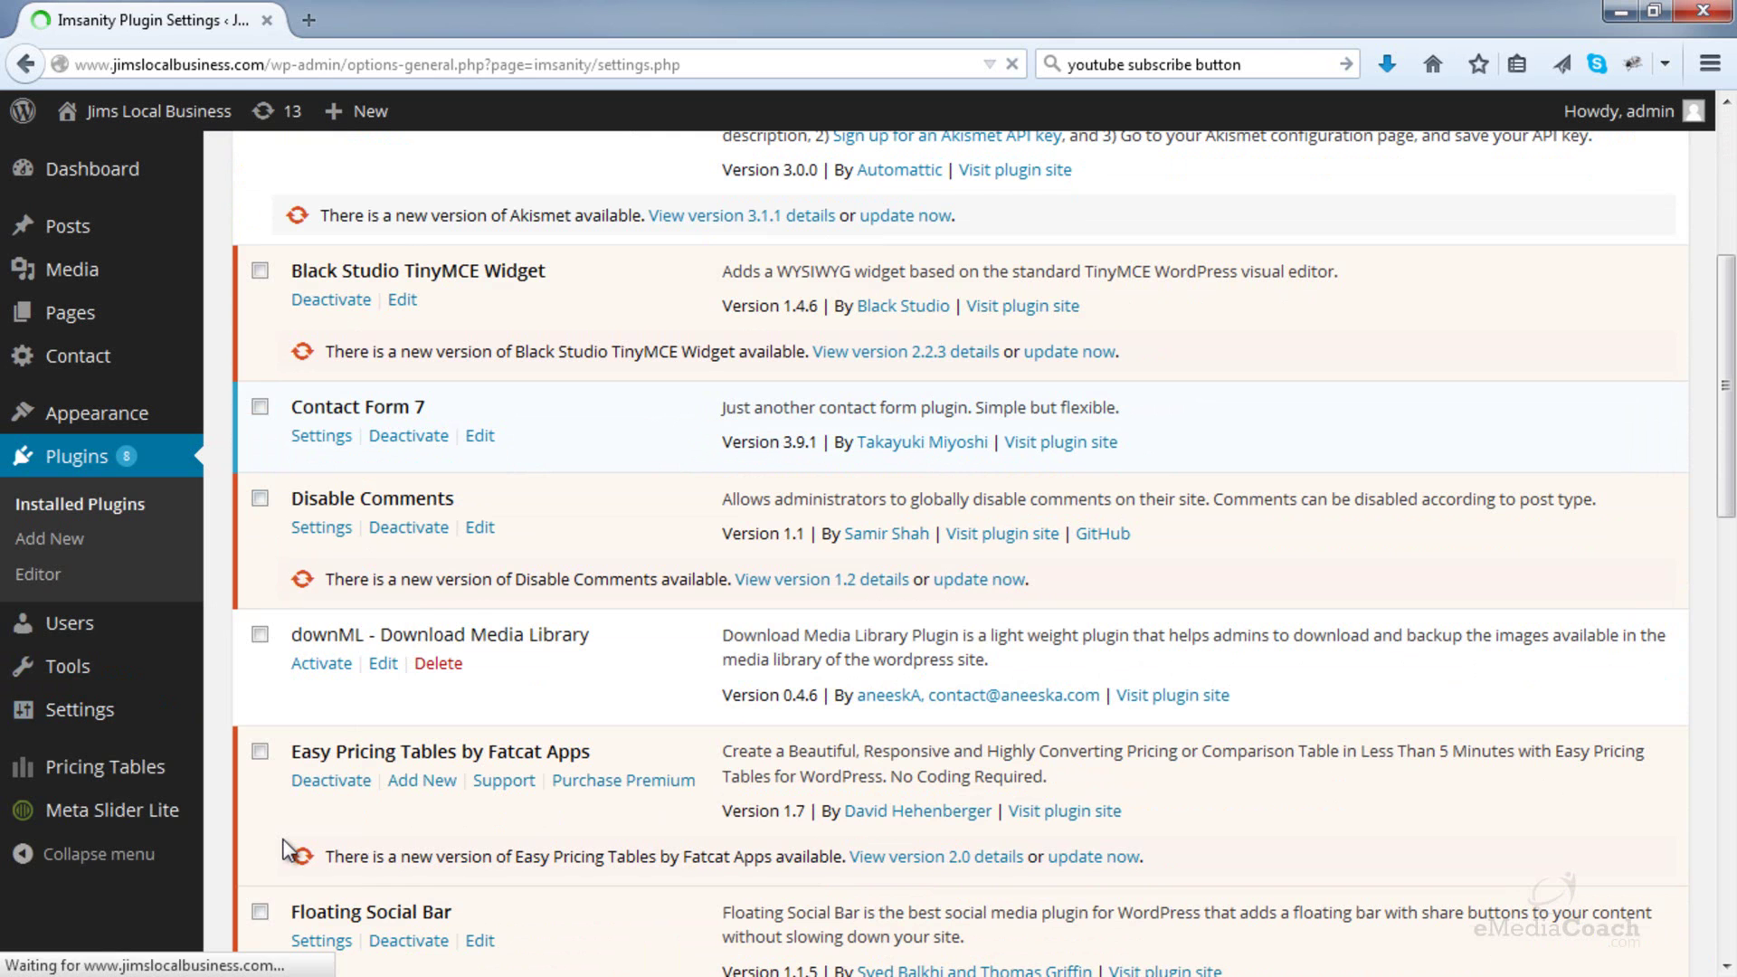
pyautogui.scroll(-3, 850, 448)
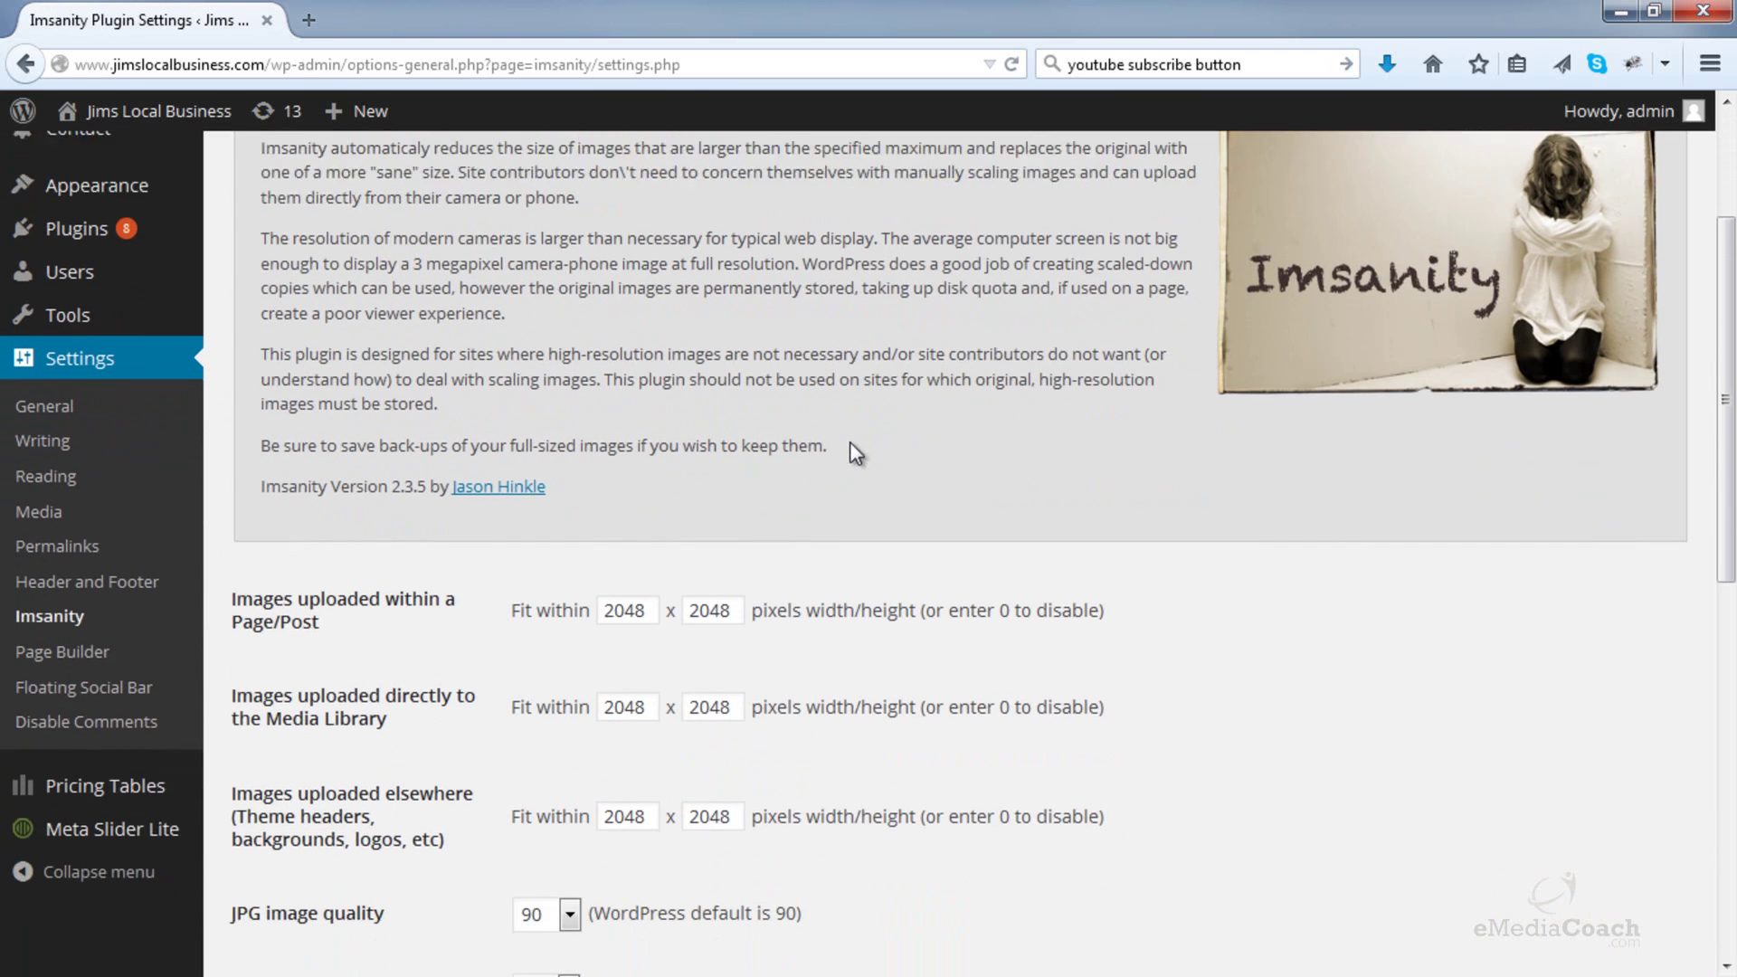
pyautogui.scroll(-4, 841, 474)
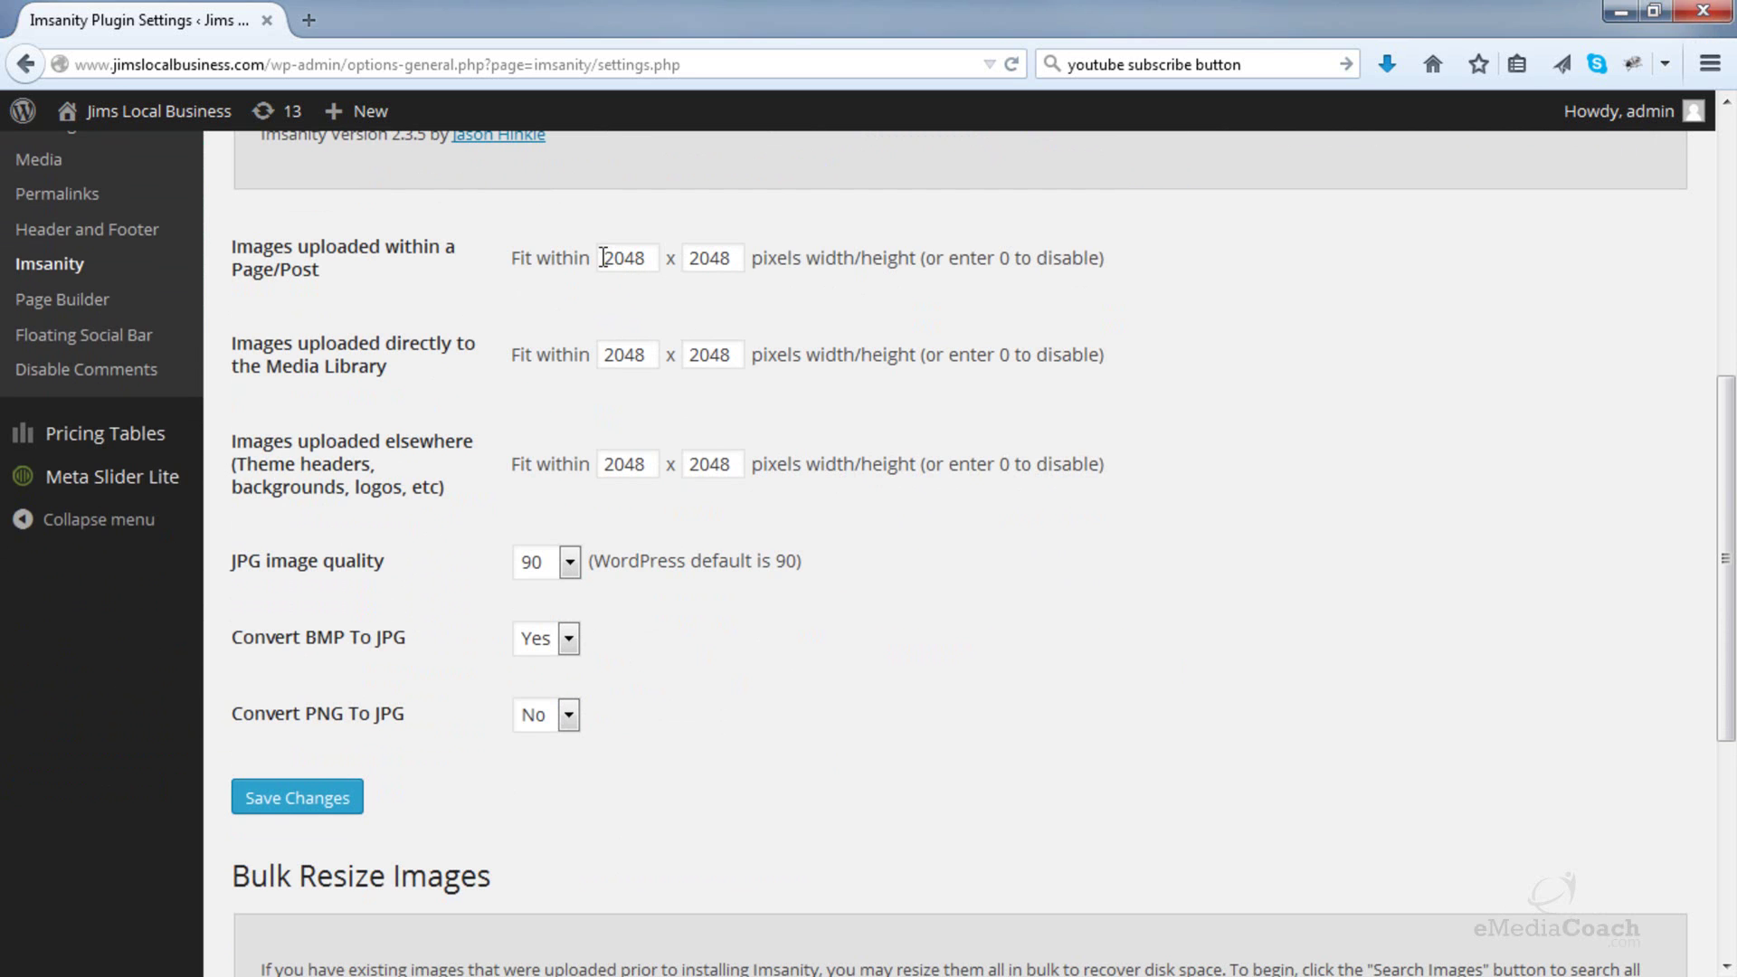
# Enter 1024 in the width and height fields for page/post, media library and other uploads
pyautogui.moveTo(601, 258); pyautogui.dragTo(730, 214)
pyautogui.write('10')
pyautogui.write('24')
pyautogui.press('Tab')
pyautogui.write('10')
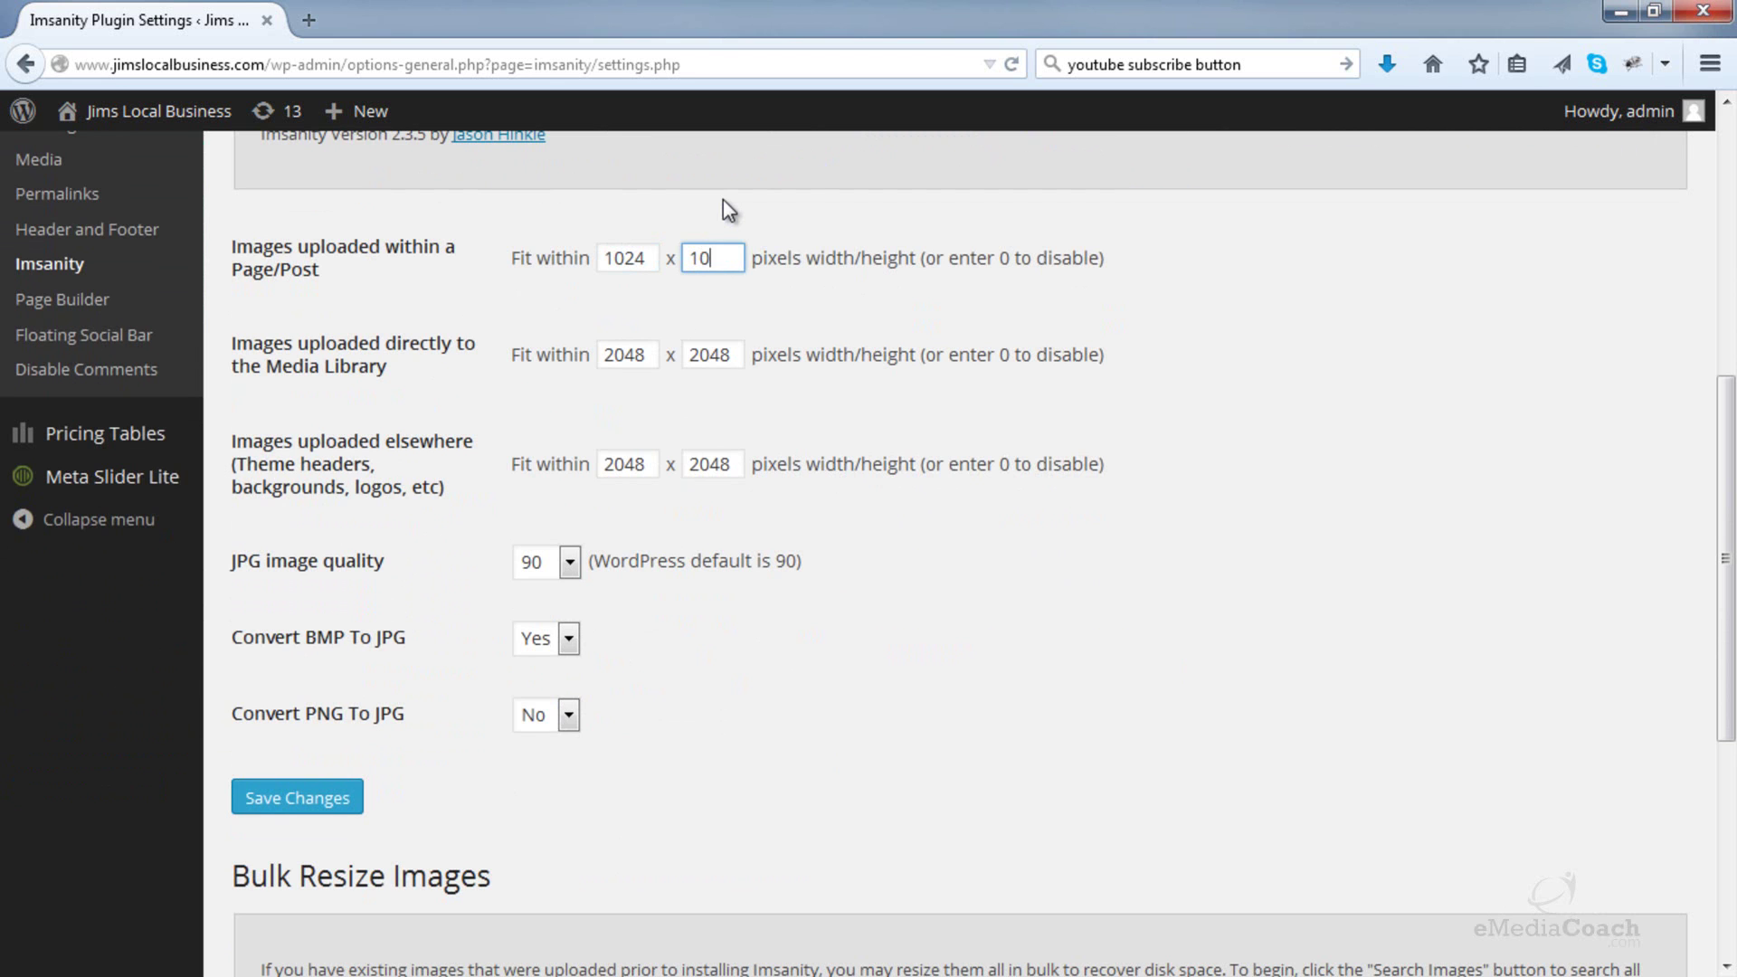
pyautogui.write('24')
pyautogui.doubleClick(632, 255)
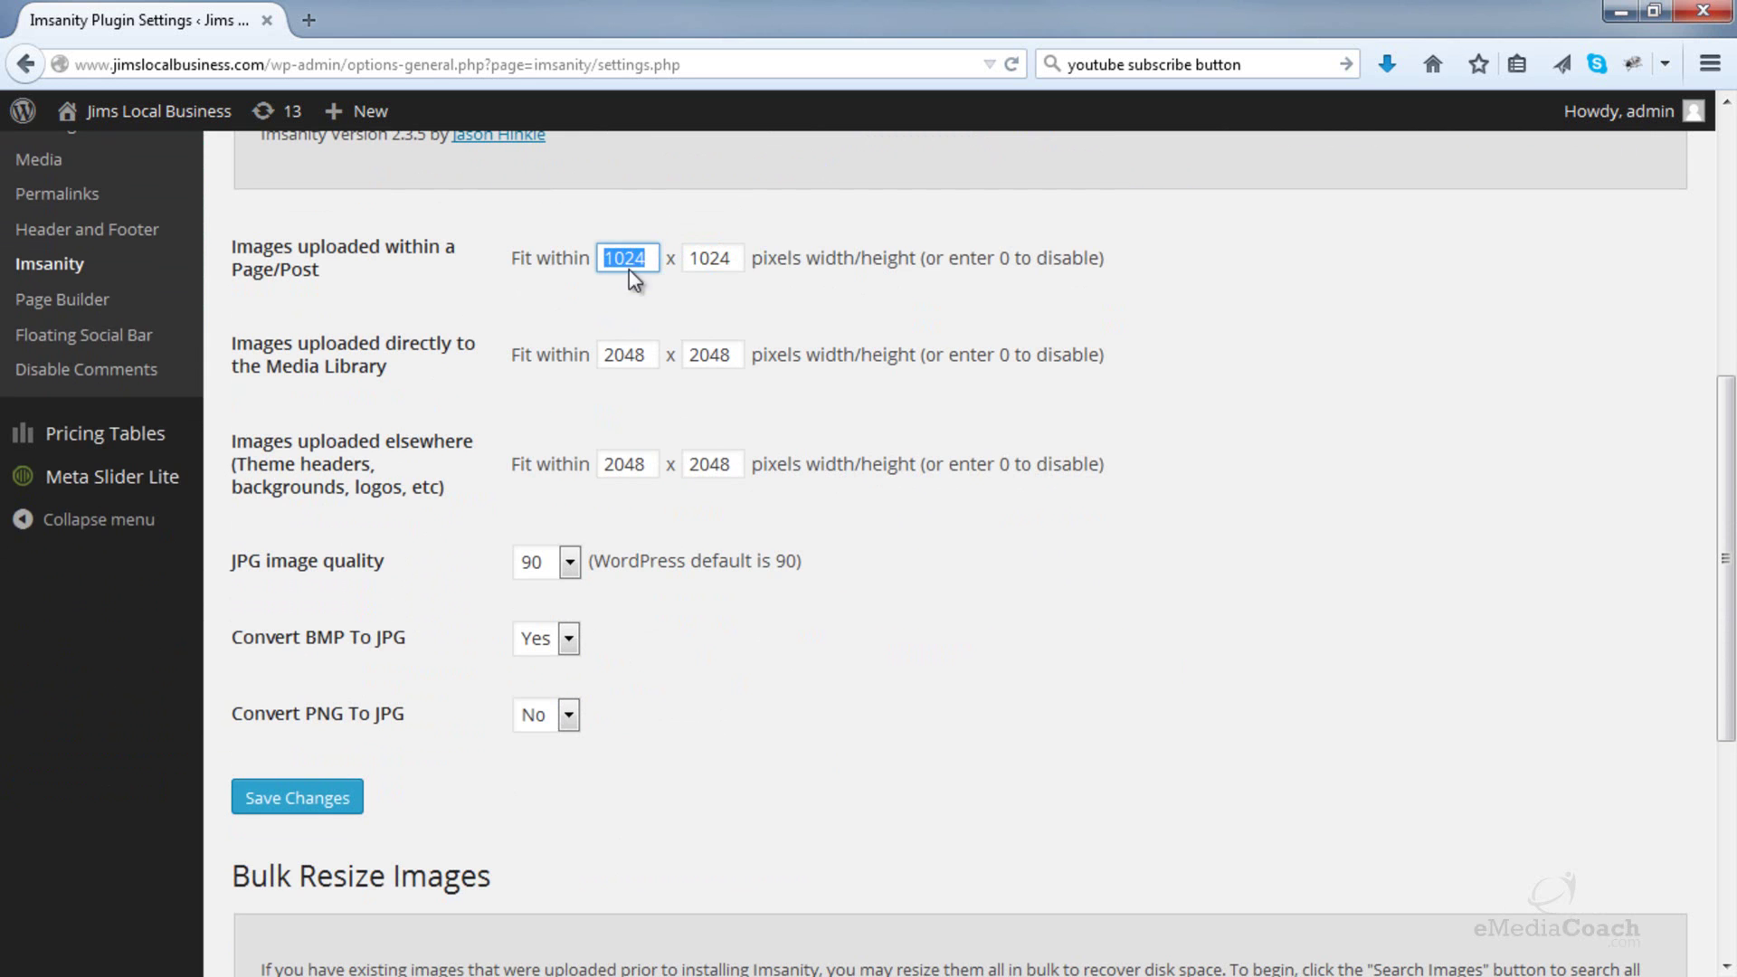
pyautogui.click(628, 361)
pyautogui.doubleClick(629, 362)
pyautogui.write('1024')
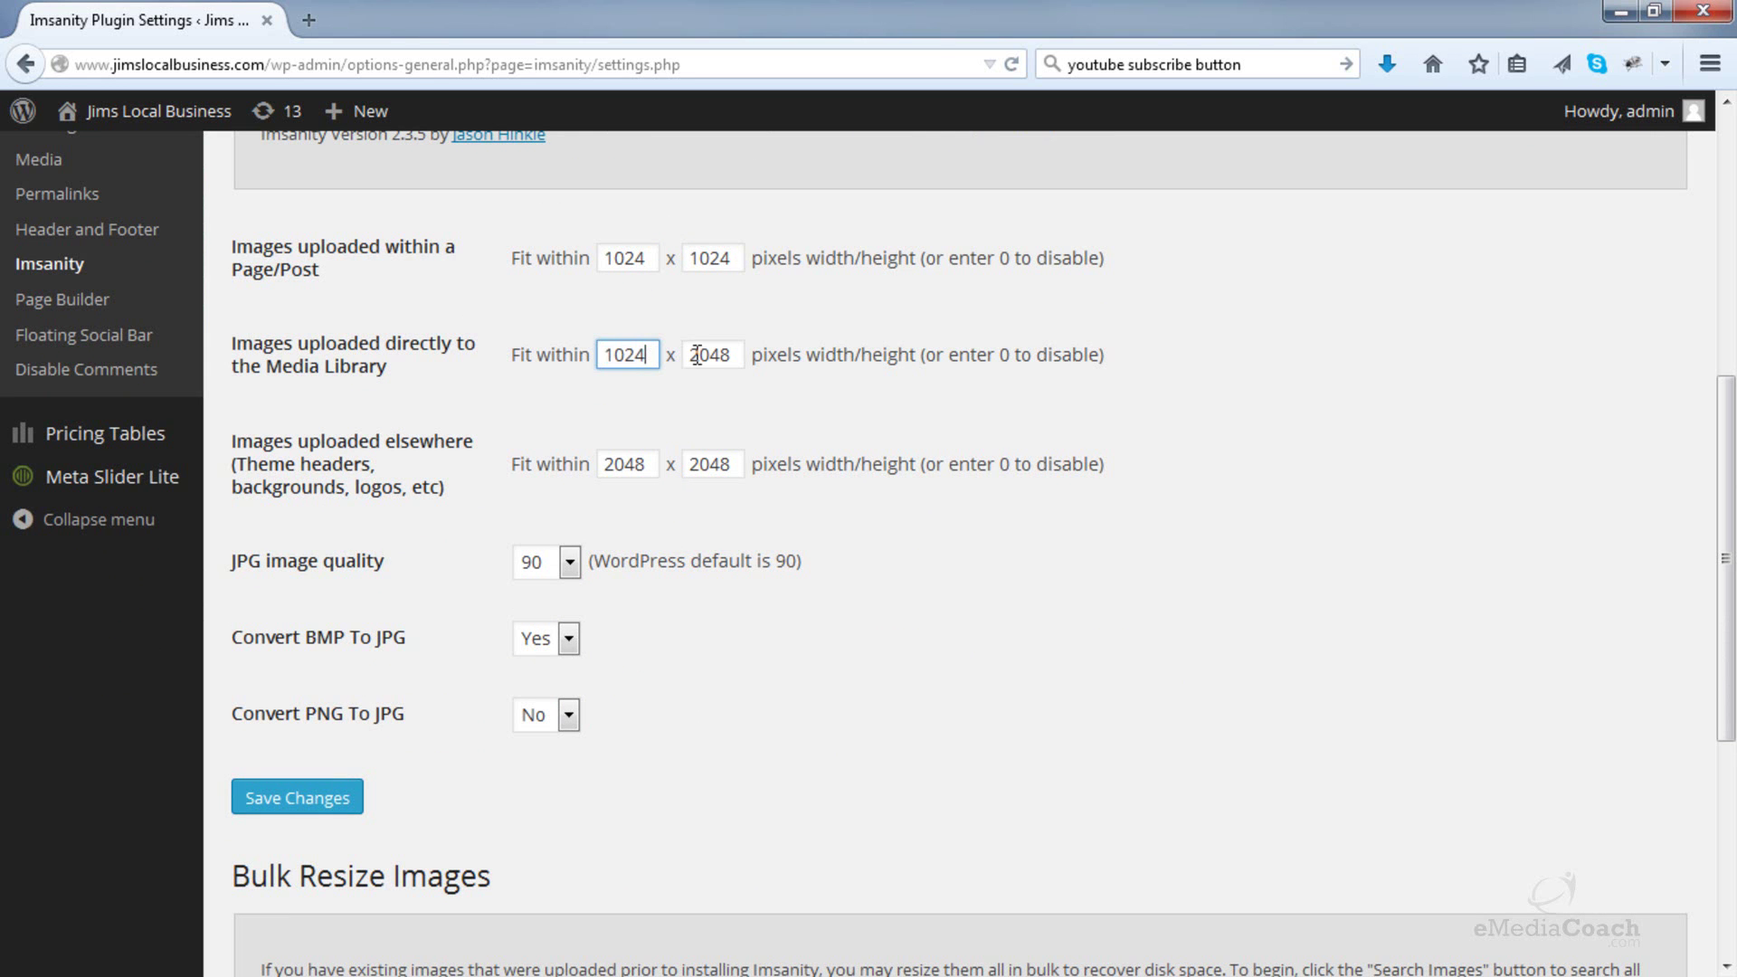
pyautogui.press('Tab')
pyautogui.write('1024')
pyautogui.doubleClick(626, 461)
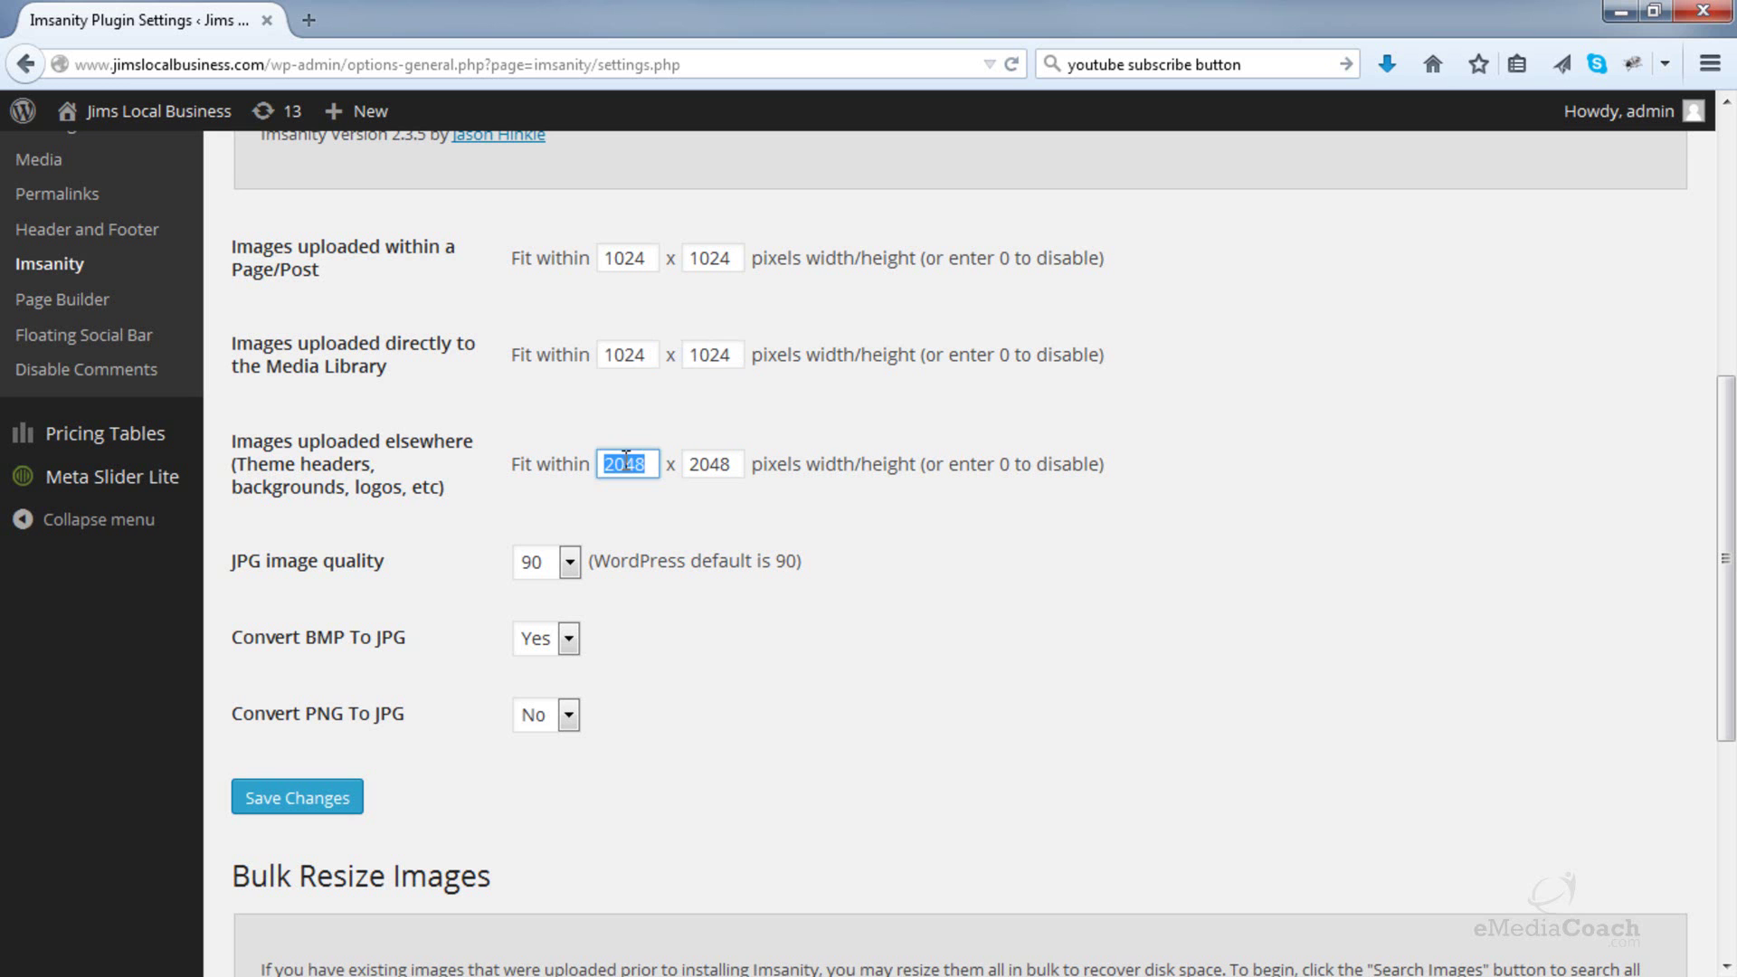
pyautogui.write('1024')
pyautogui.doubleClick(698, 457)
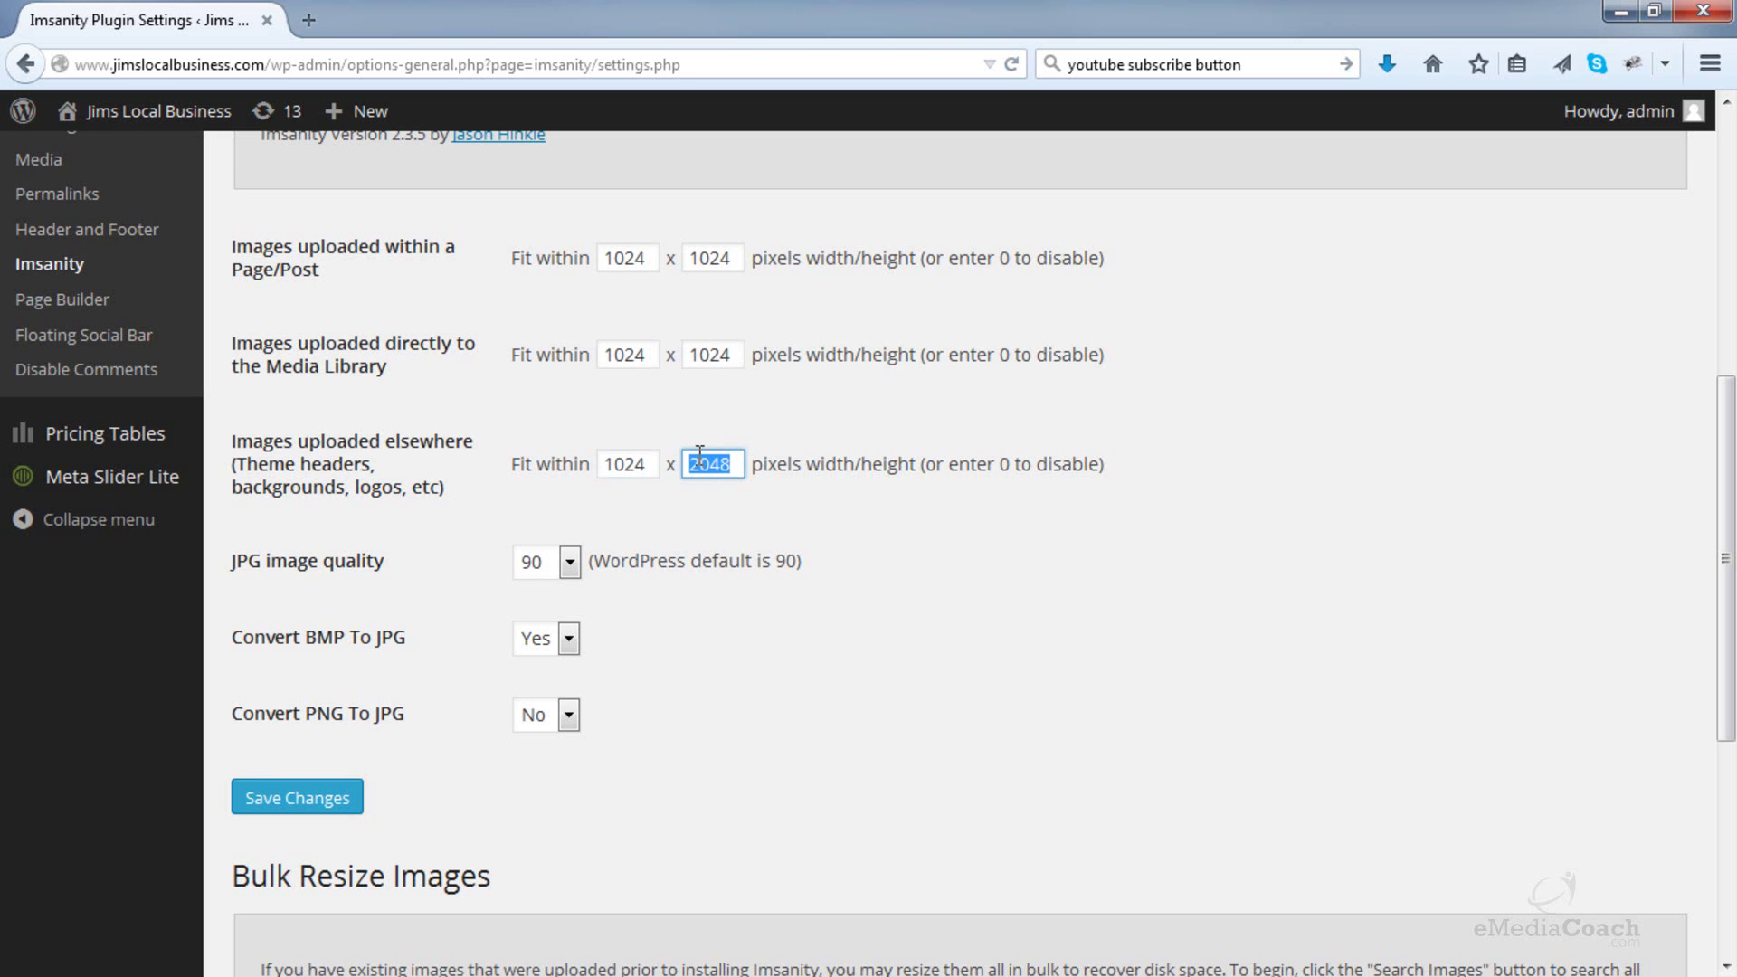
pyautogui.write('1024')
pyautogui.scroll(-2, 635, 504)
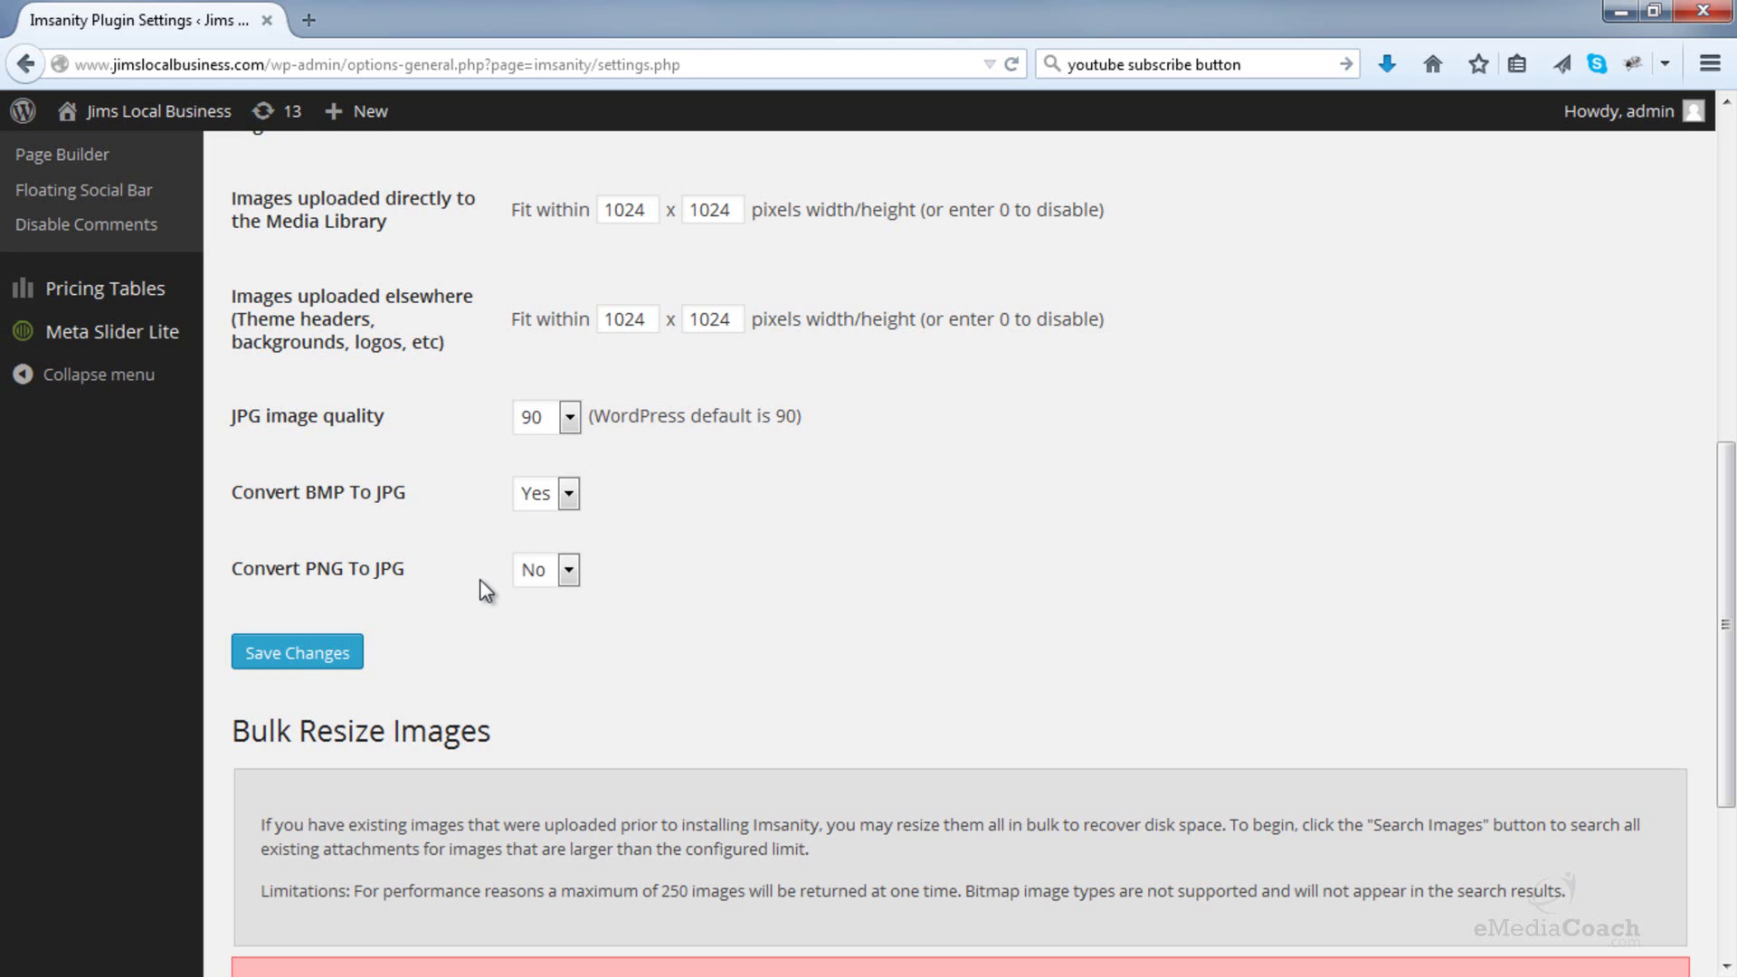
# Save the Imsanity settings with Save Changes
pyautogui.click(344, 653)
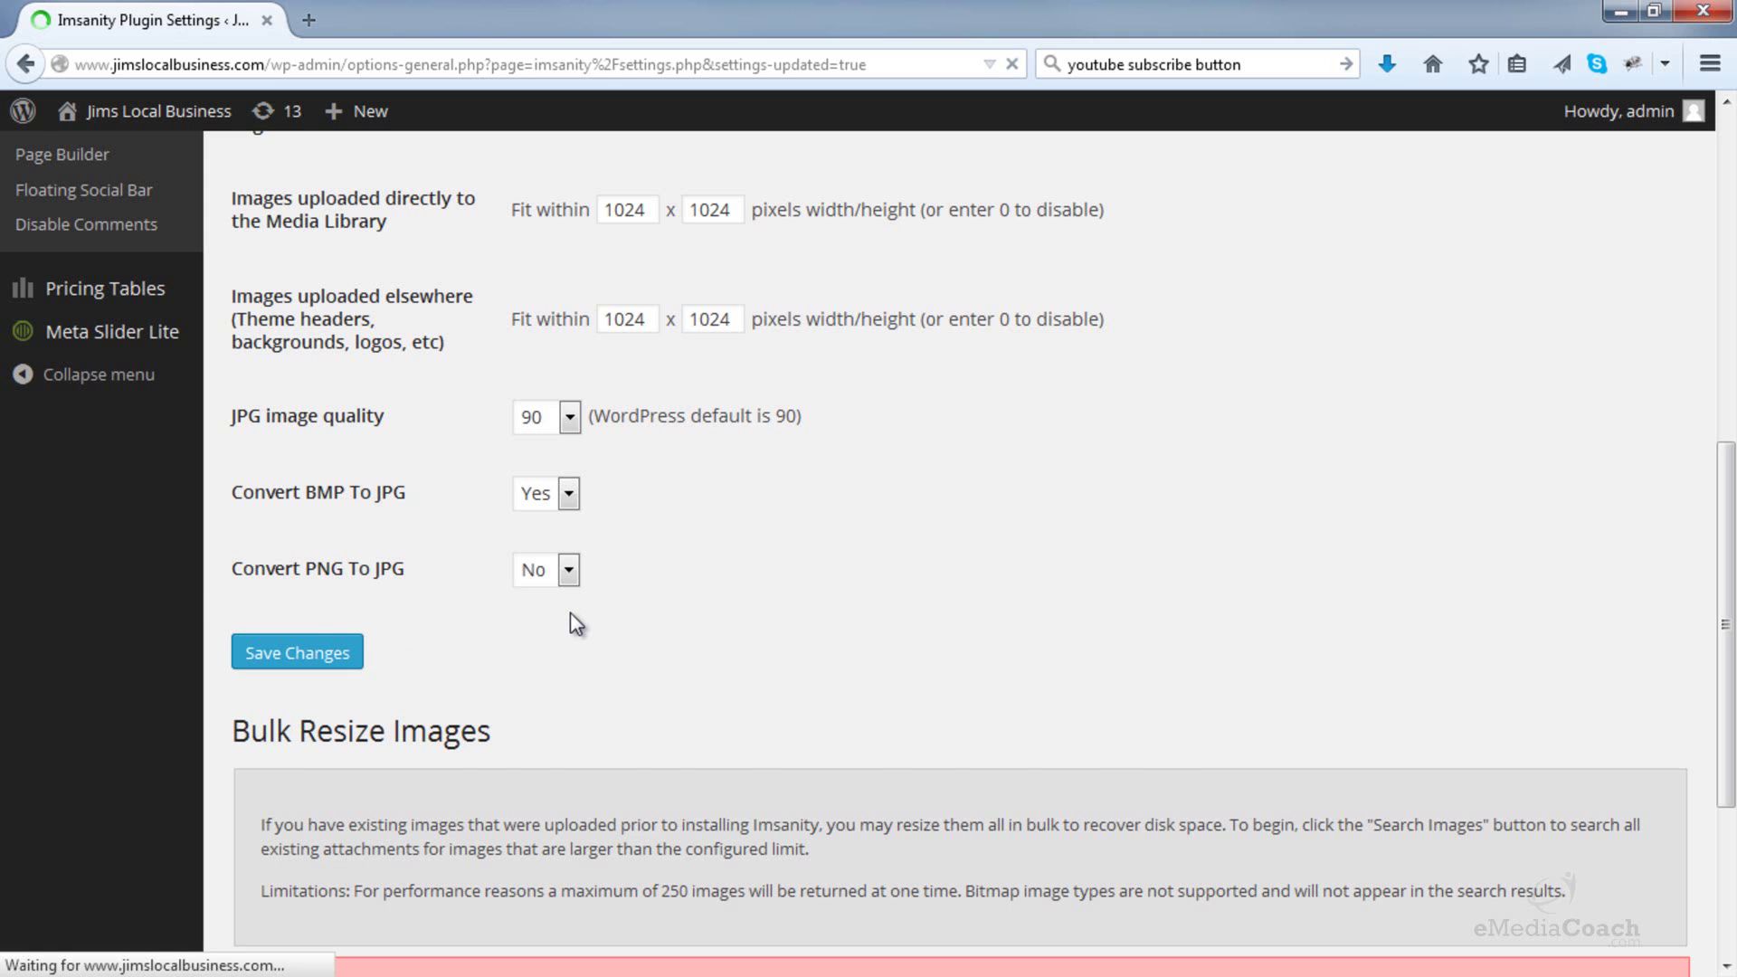
pyautogui.scroll(-2, 571, 612)
pyautogui.scroll(-4, 570, 611)
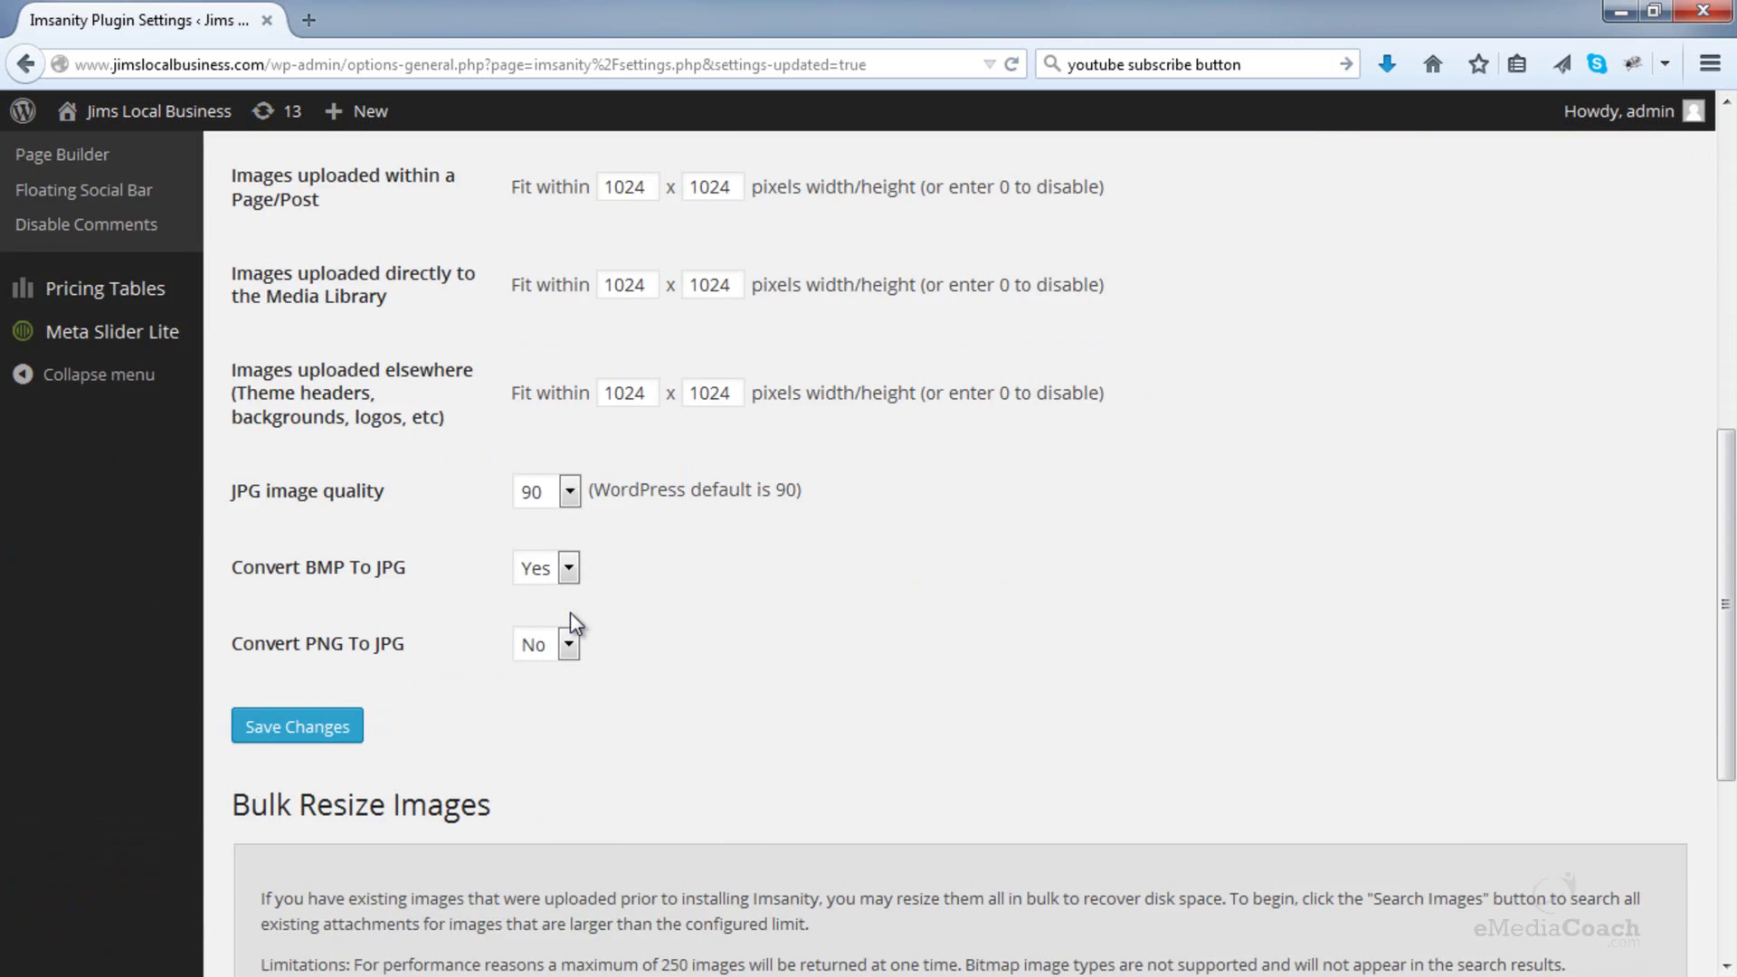
pyautogui.scroll(-3, 570, 611)
pyautogui.scroll(-2, 571, 612)
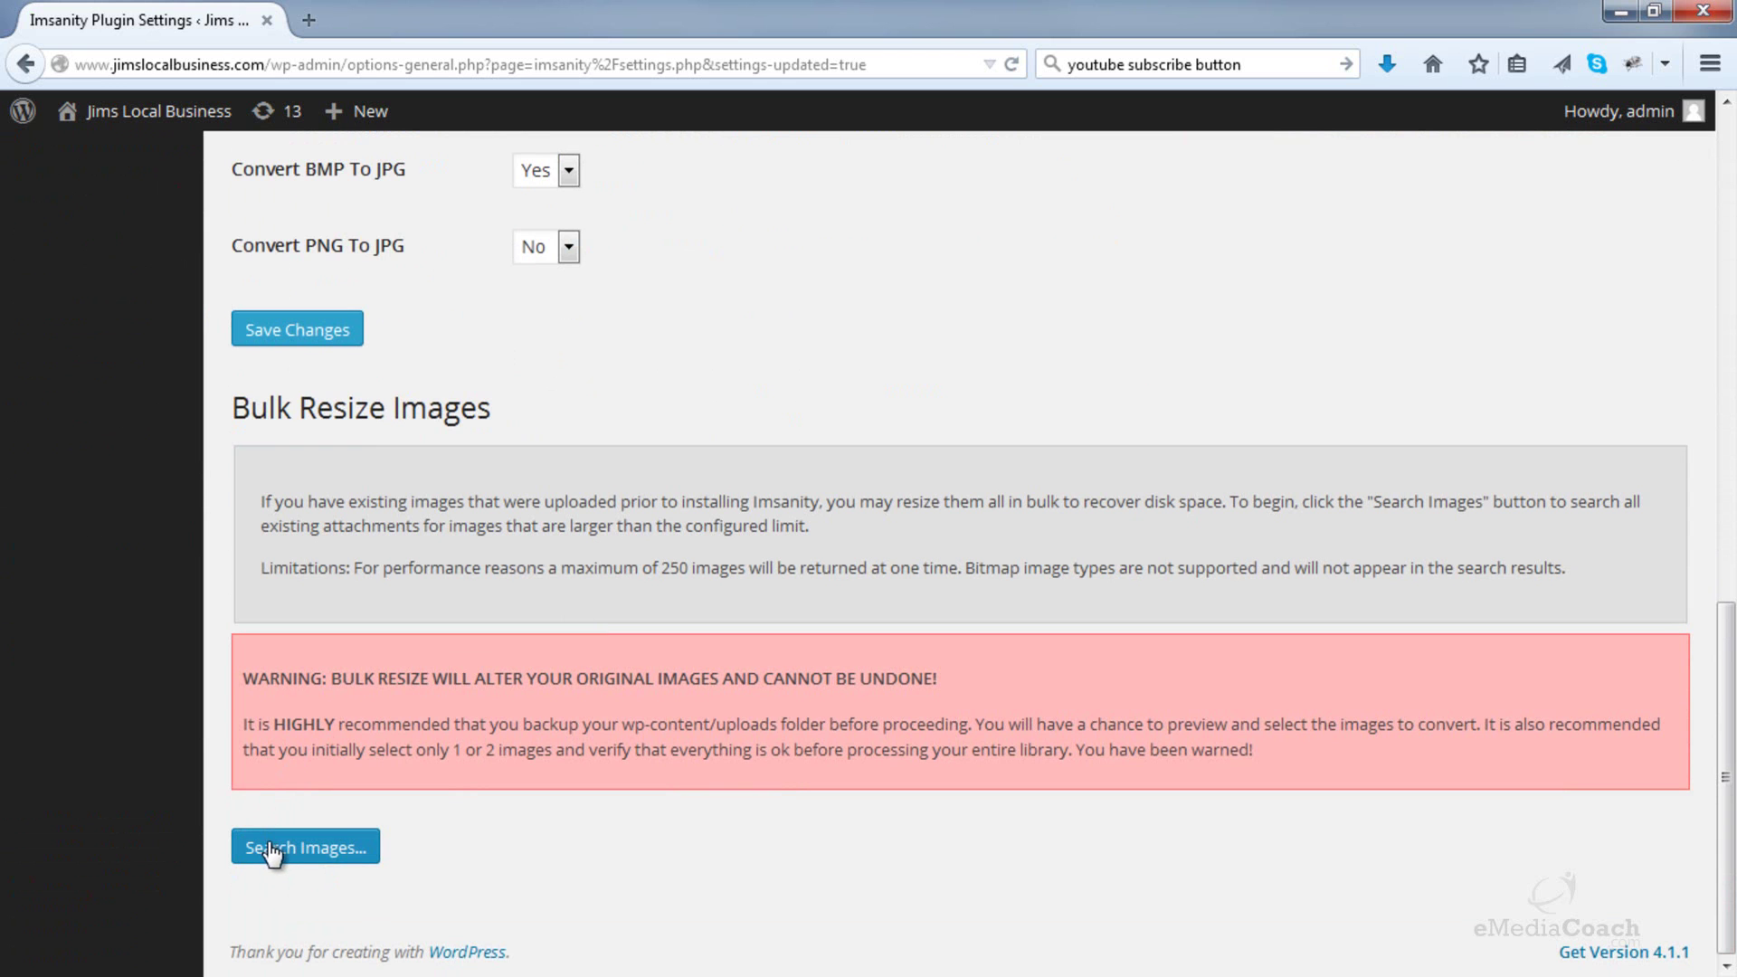
pyautogui.scroll(8, 408, 678)
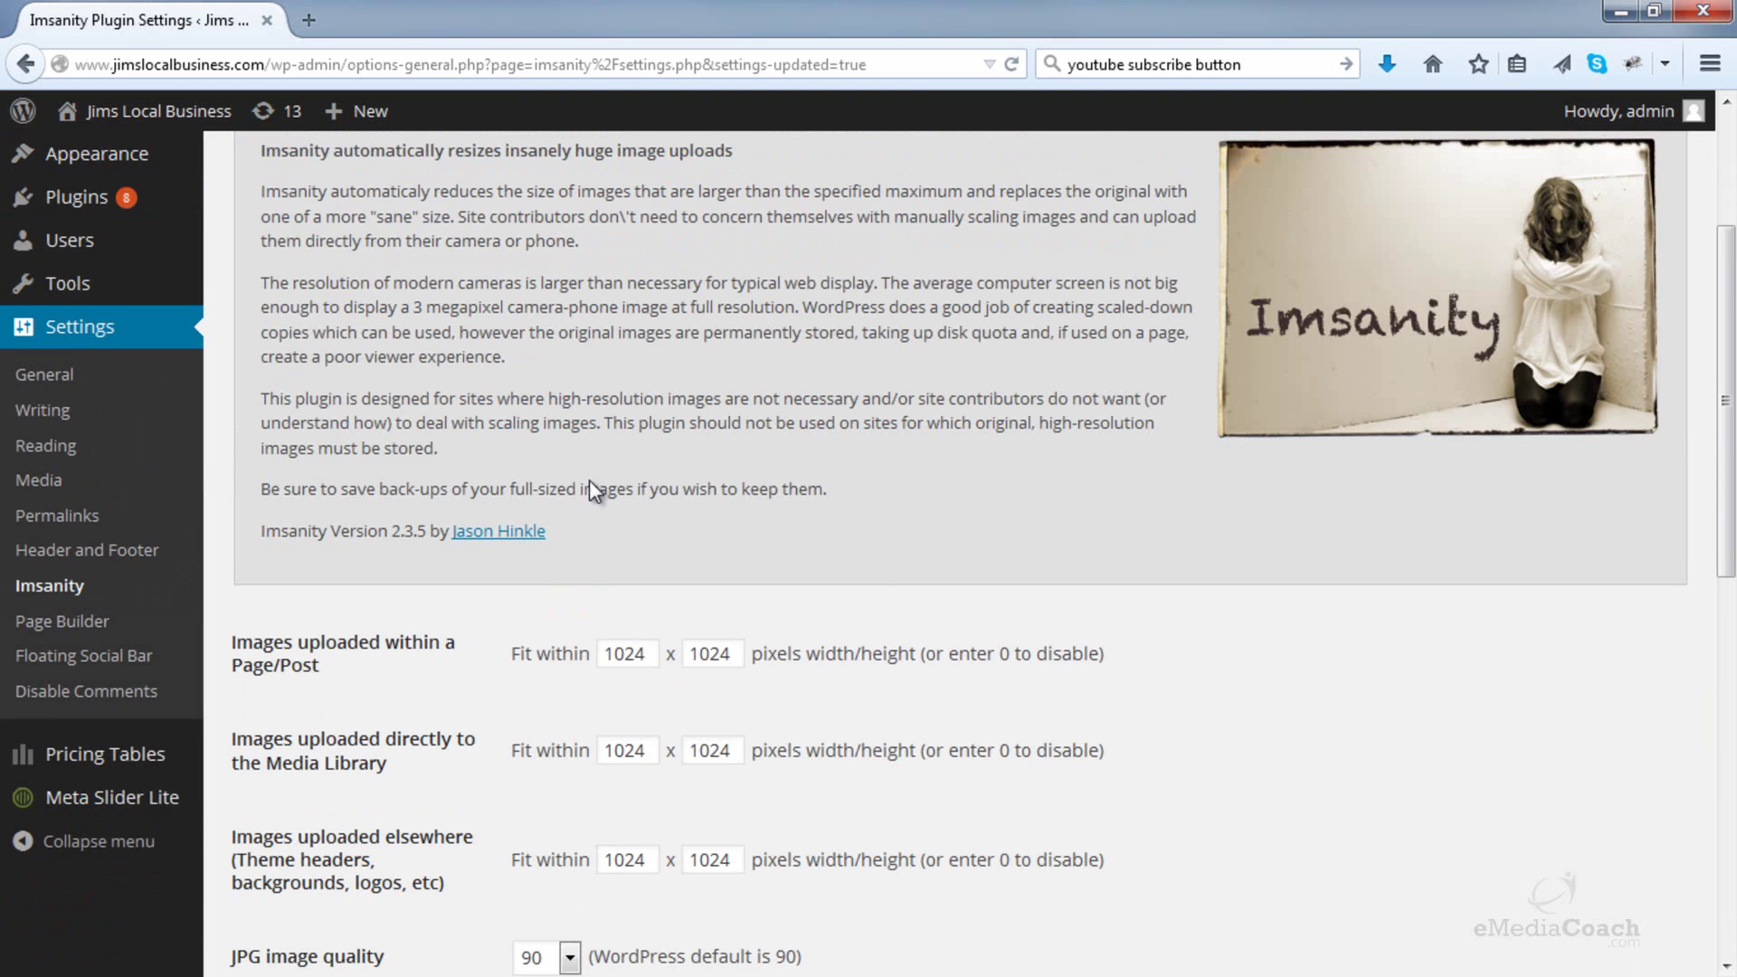
pyautogui.scroll(-10, 598, 741)
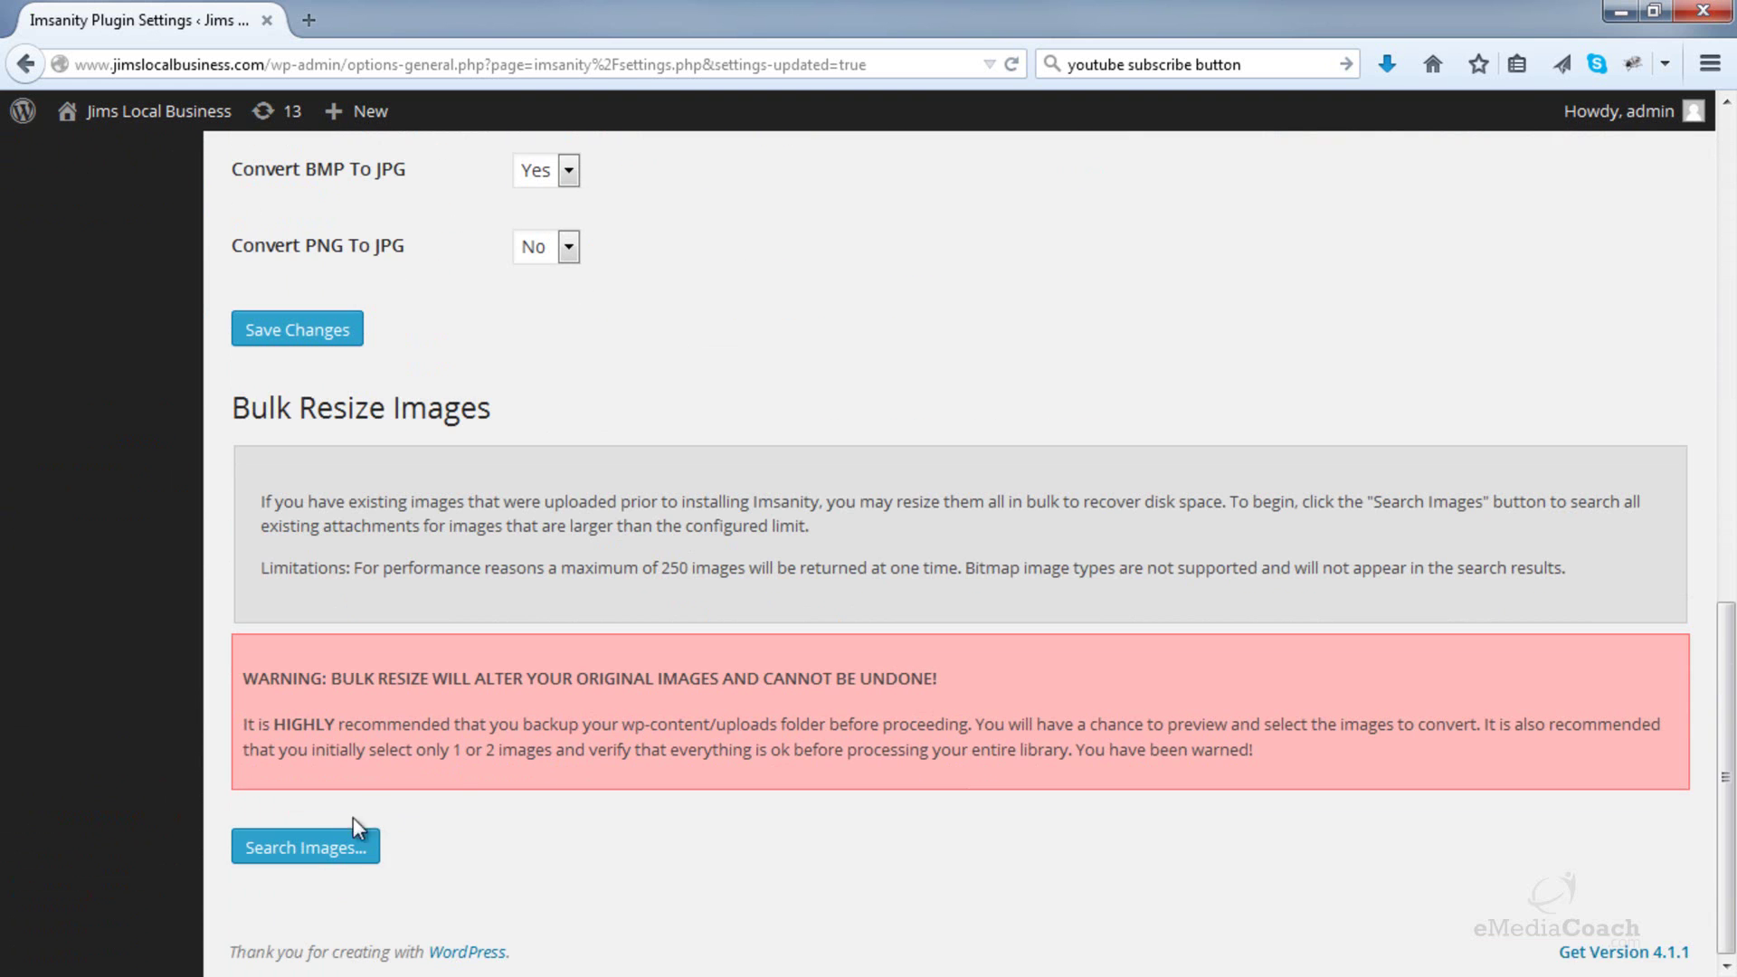
# Search for oversized images, keep all six checked, and resize them until RESIZE COMPLETE
pyautogui.click(340, 848)
pyautogui.scroll(-5, 522, 834)
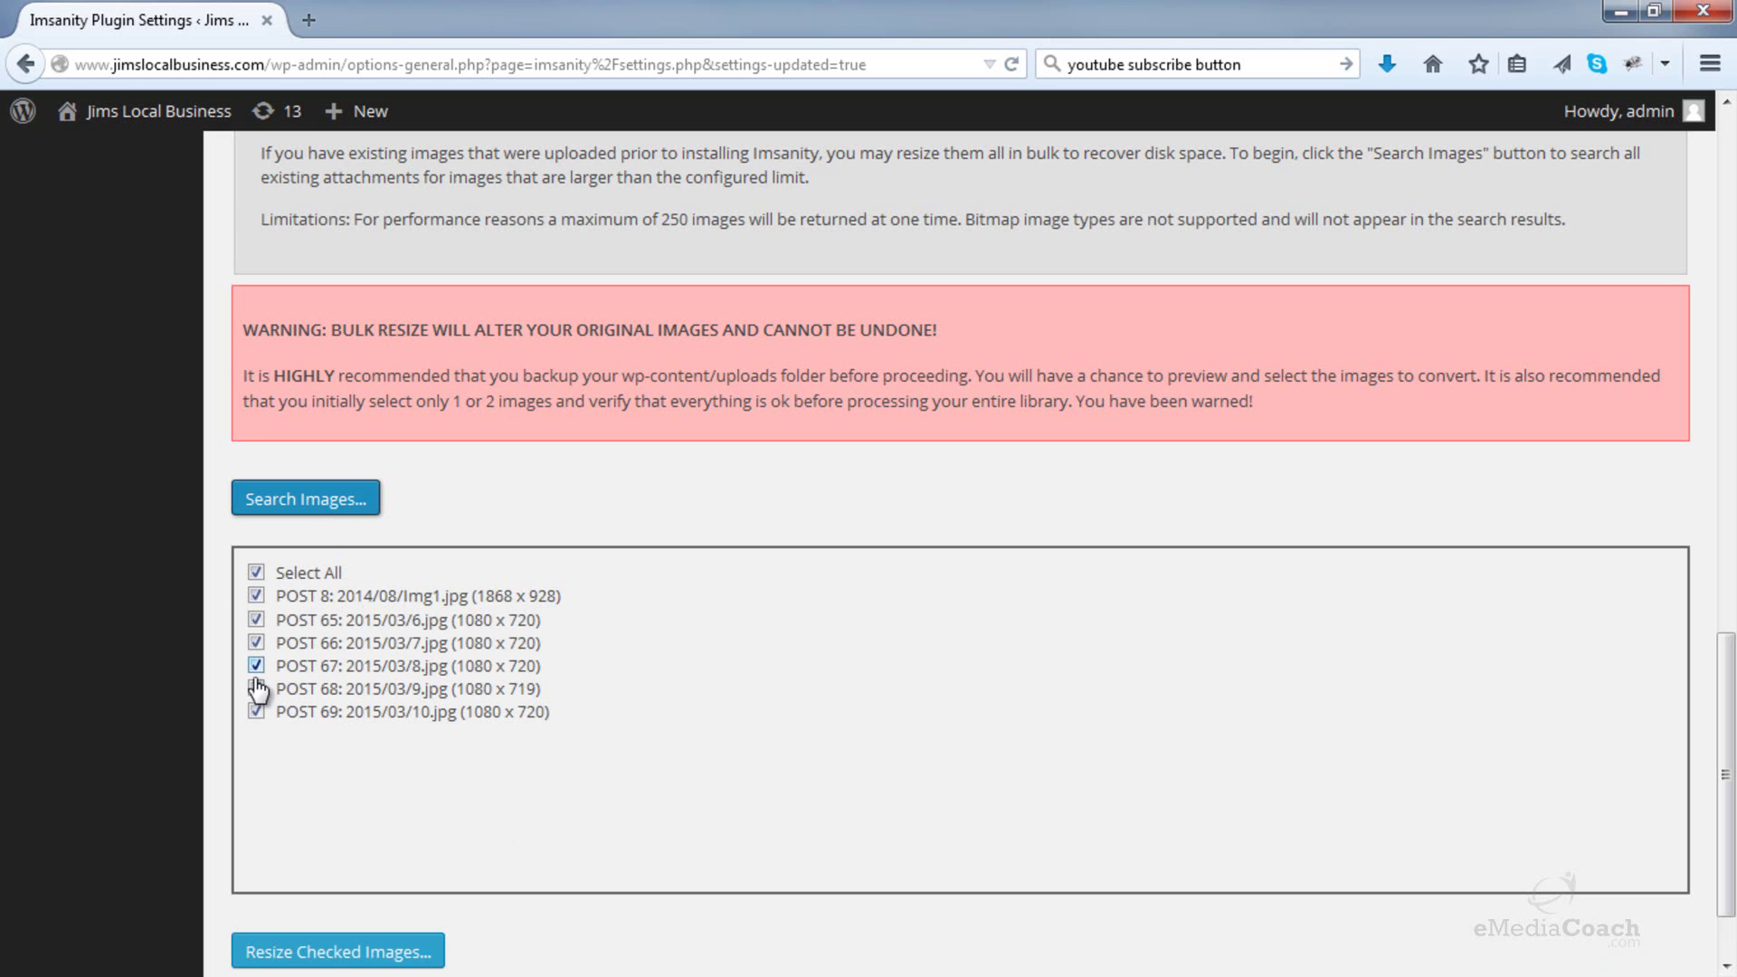
pyautogui.scroll(10, 322, 697)
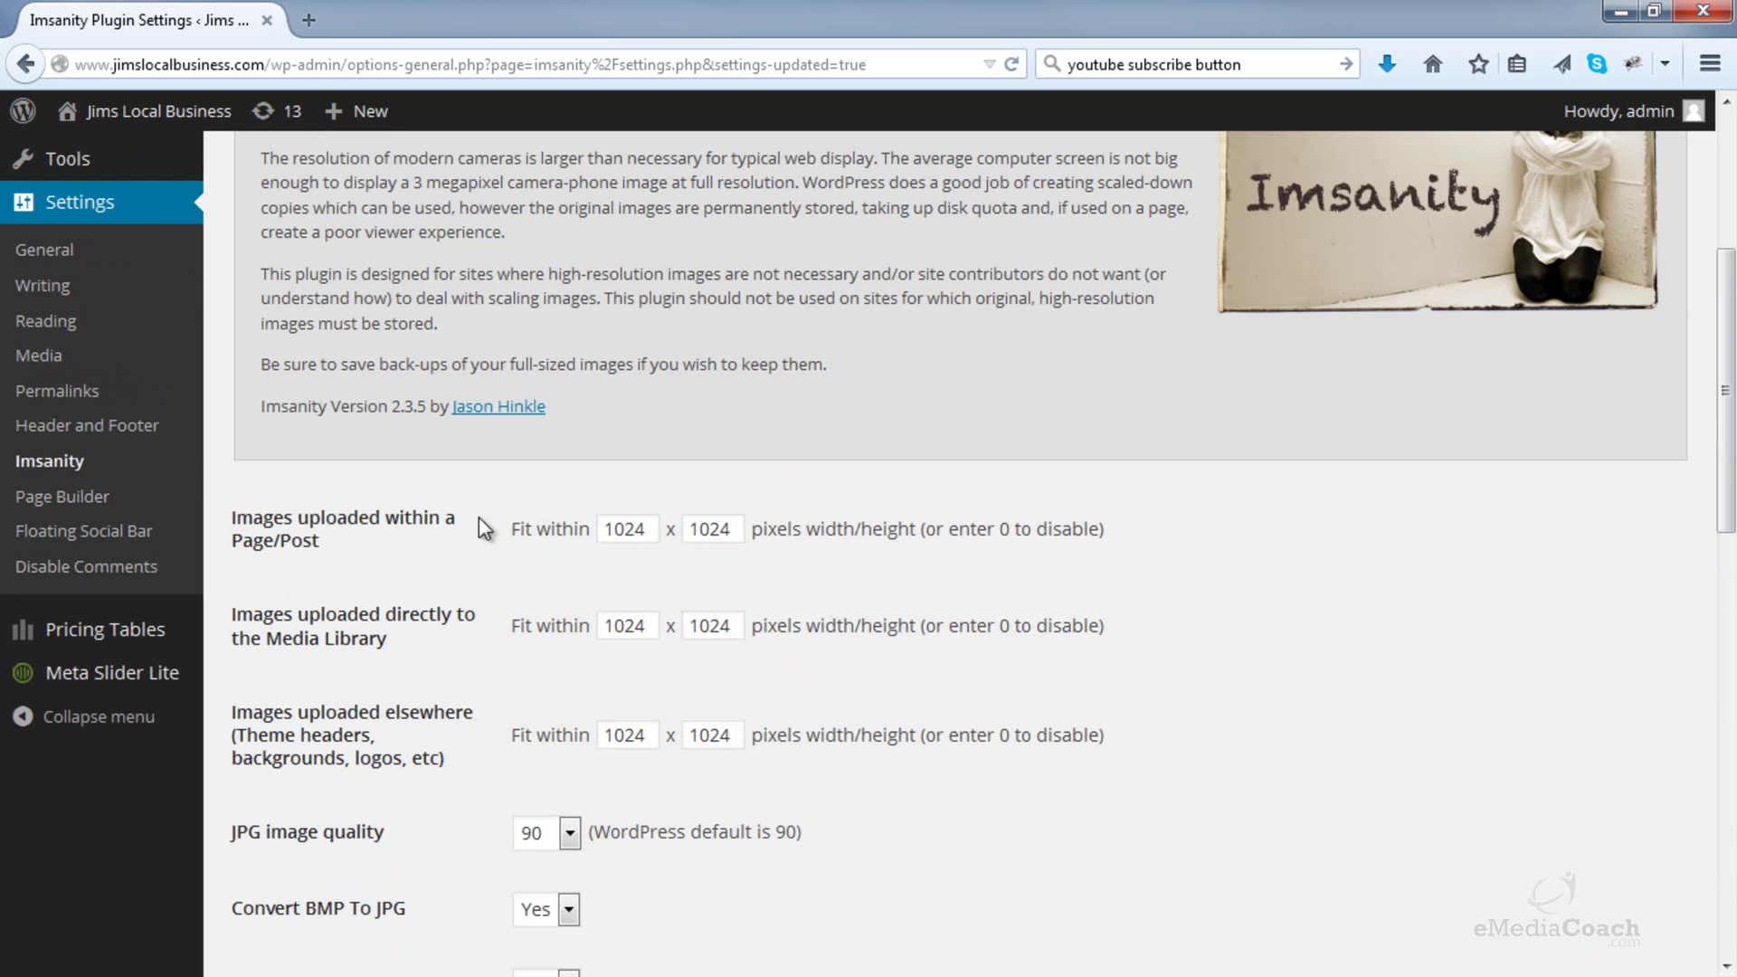
pyautogui.scroll(-7, 482, 557)
pyautogui.scroll(-3, 483, 558)
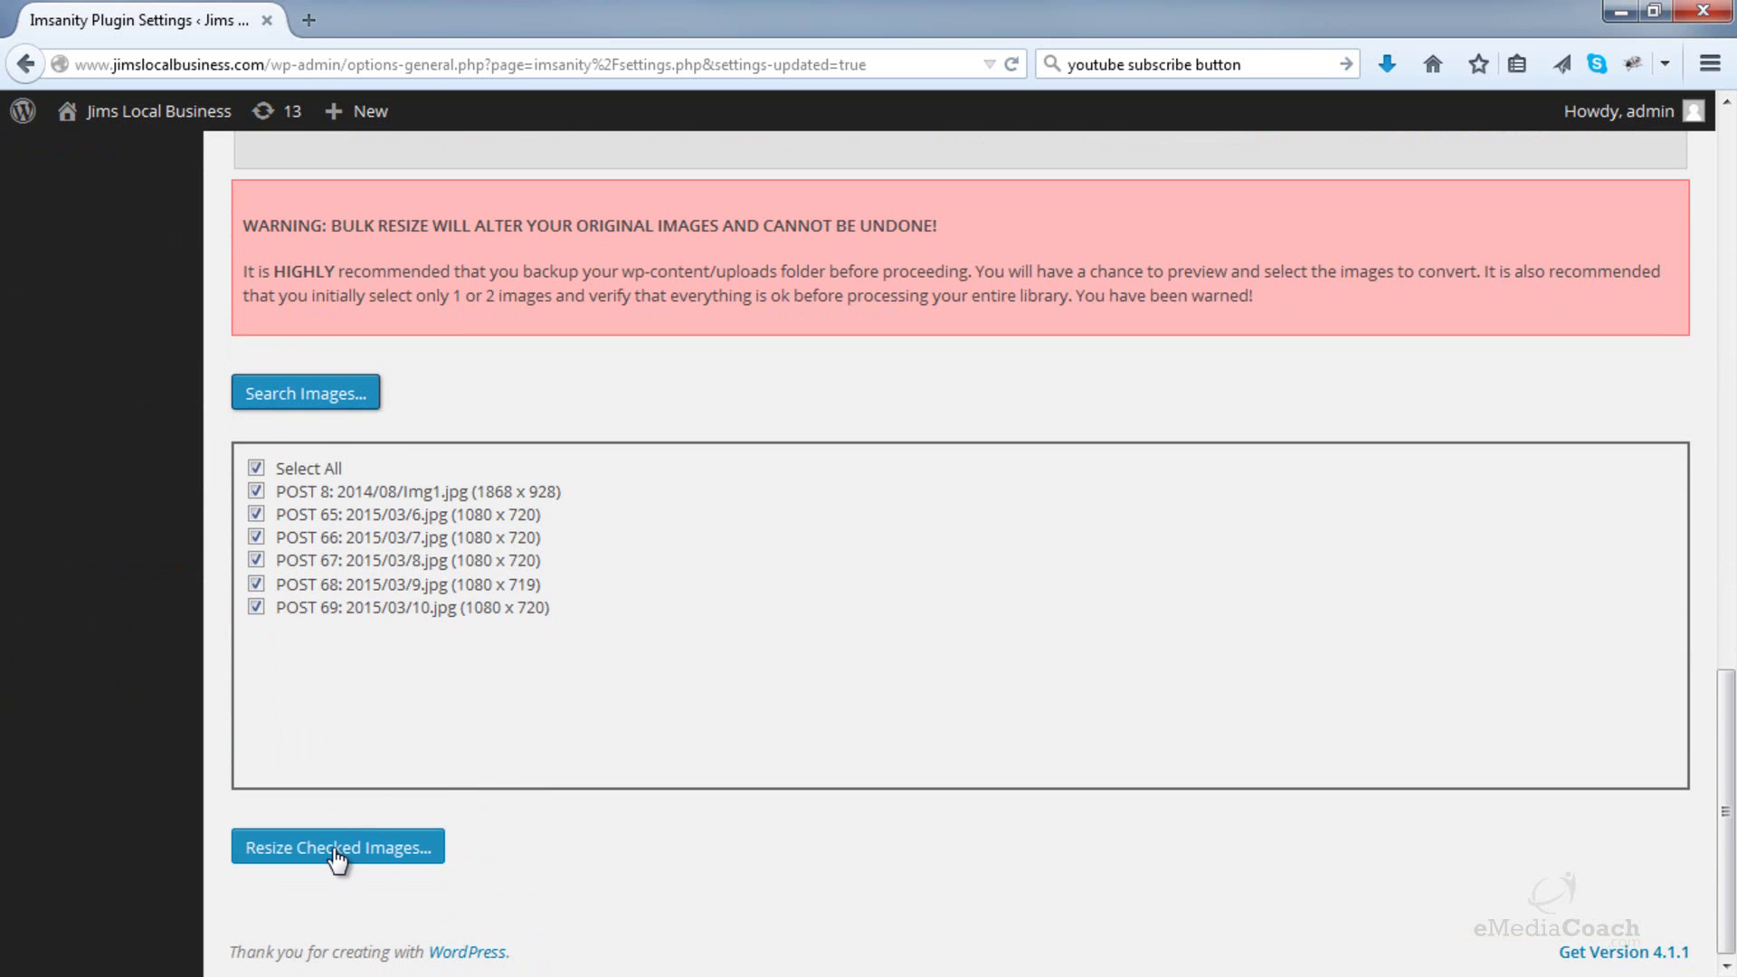
pyautogui.click(257, 606)
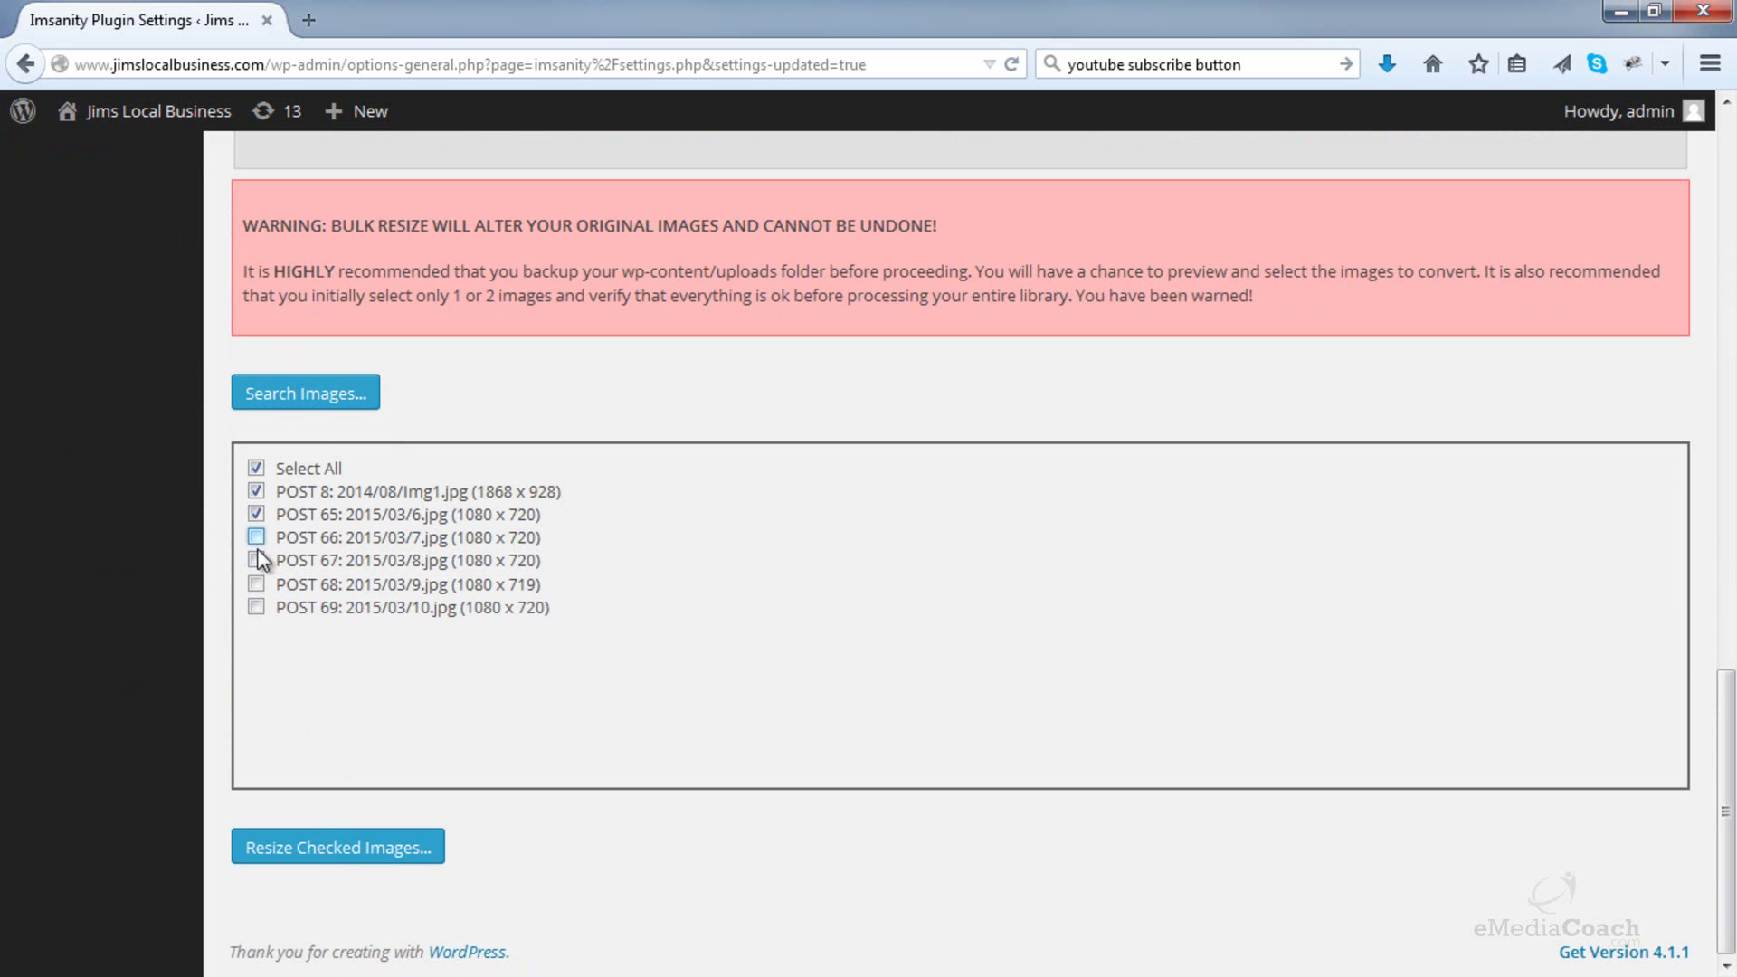
pyautogui.click(257, 584)
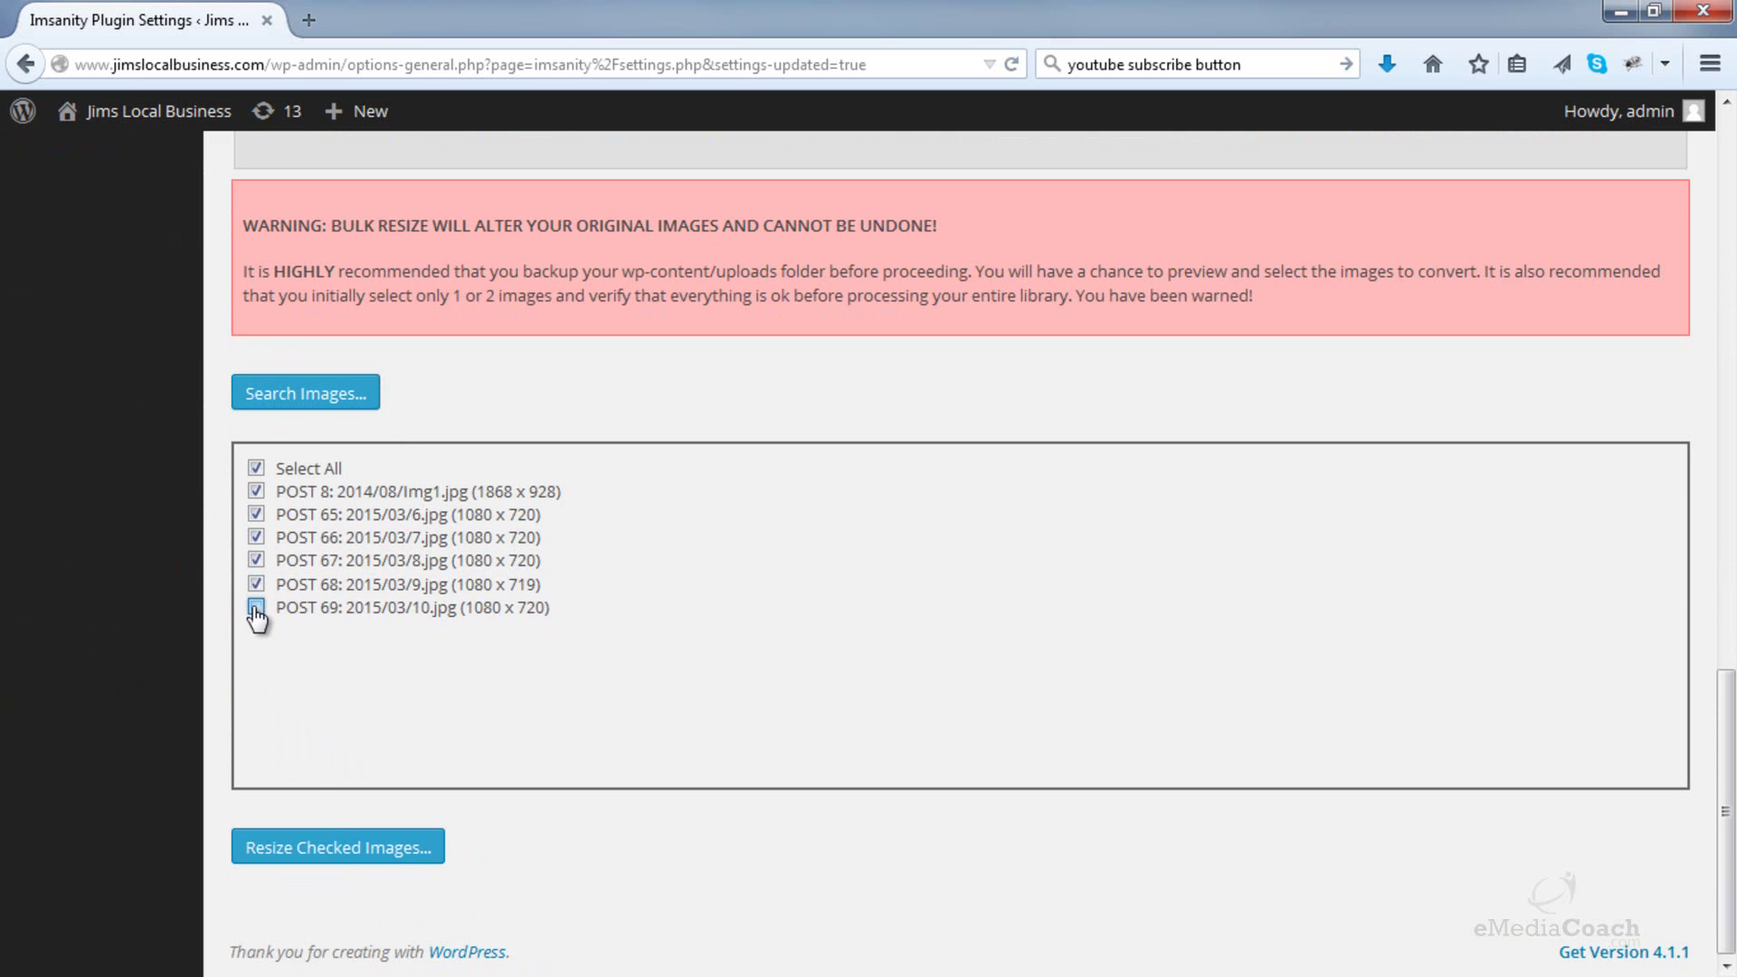
pyautogui.click(296, 860)
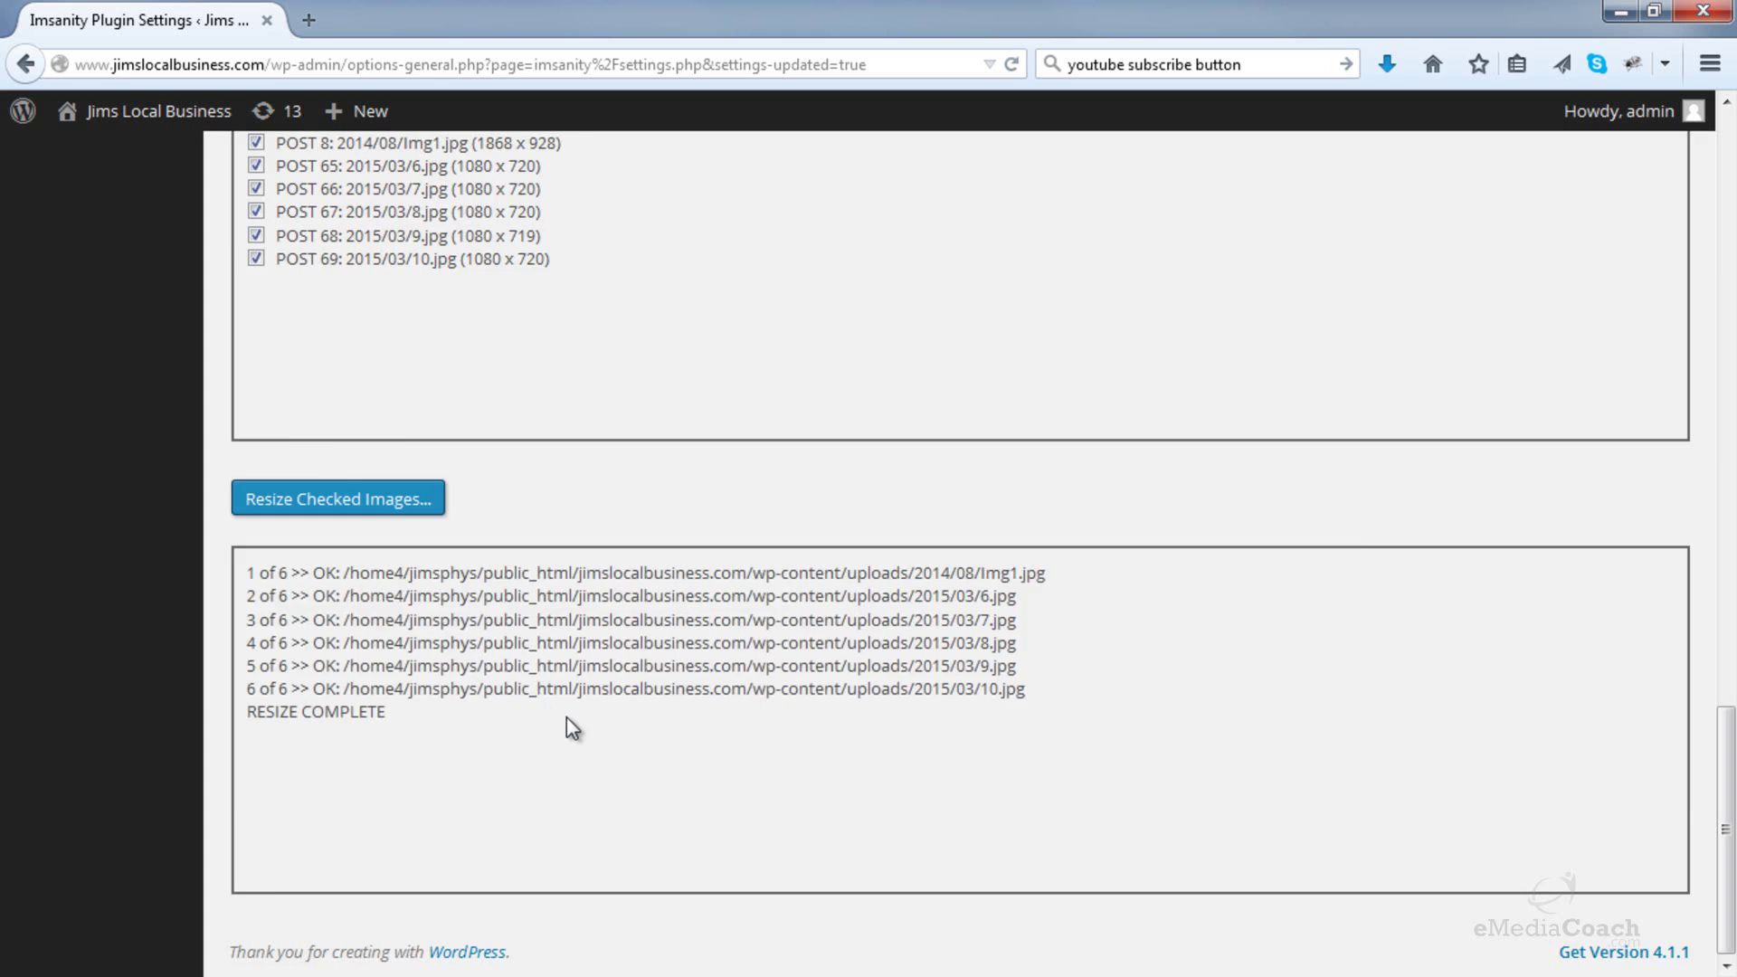
pyautogui.scroll(10, 566, 719)
pyautogui.scroll(3, 566, 717)
pyautogui.scroll(-2, 567, 716)
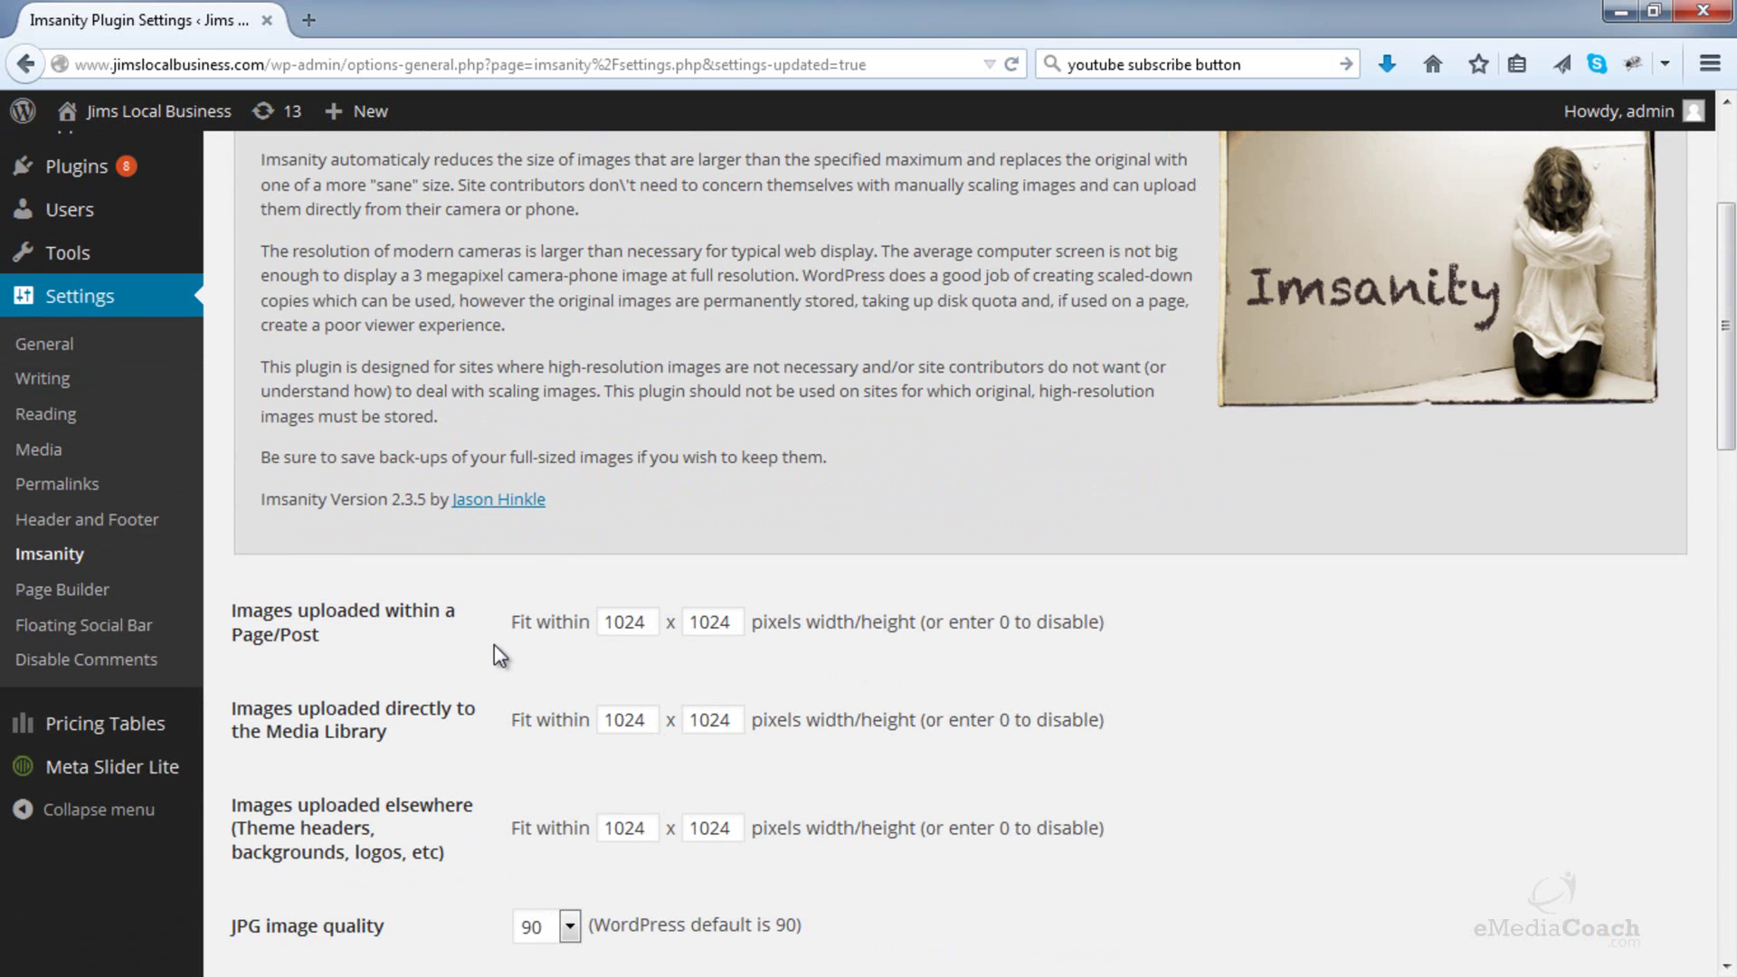